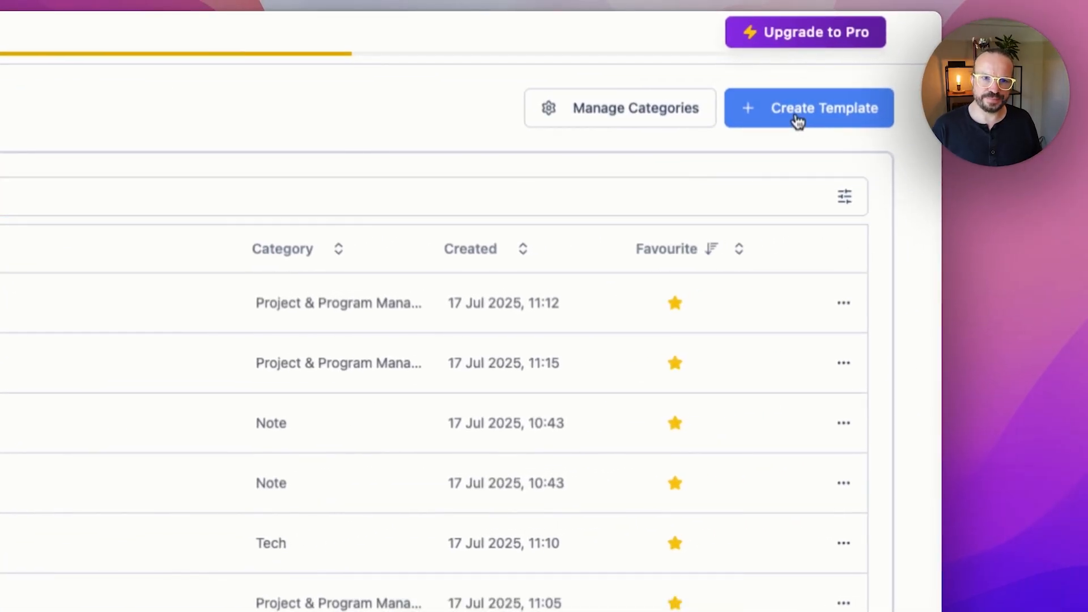
- Create a template and generate an AI draft for "Client Background & Context Document", a narrative of company history, strategic shifts, organizational structure, and market positioning
click(797, 119)
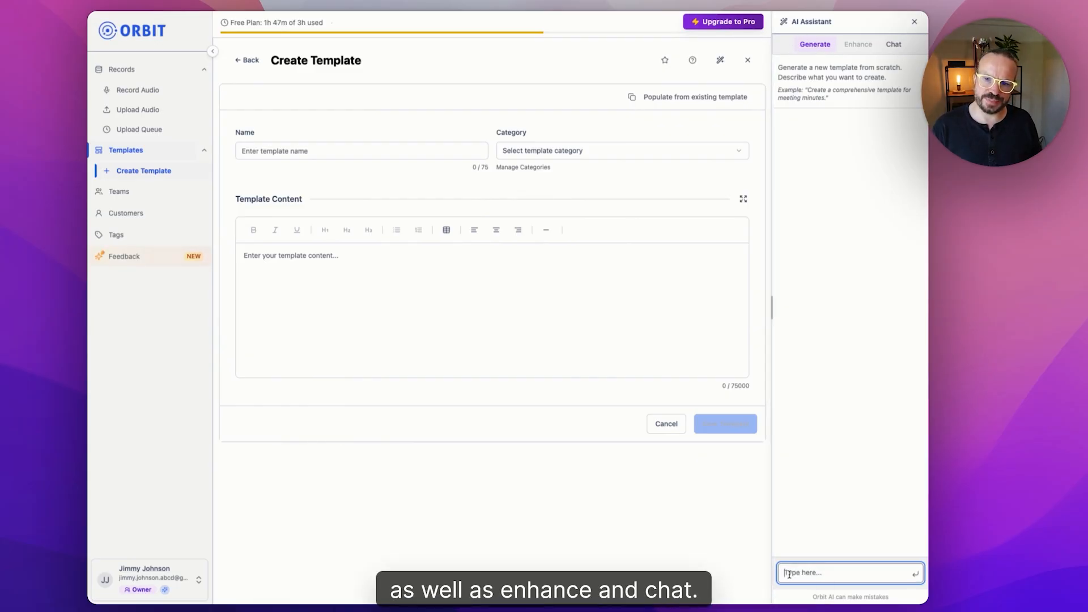
text(Client Background & Context Document: A narrative capturing the company’s history, strategic shifts, organizational structure, and market positioning.)
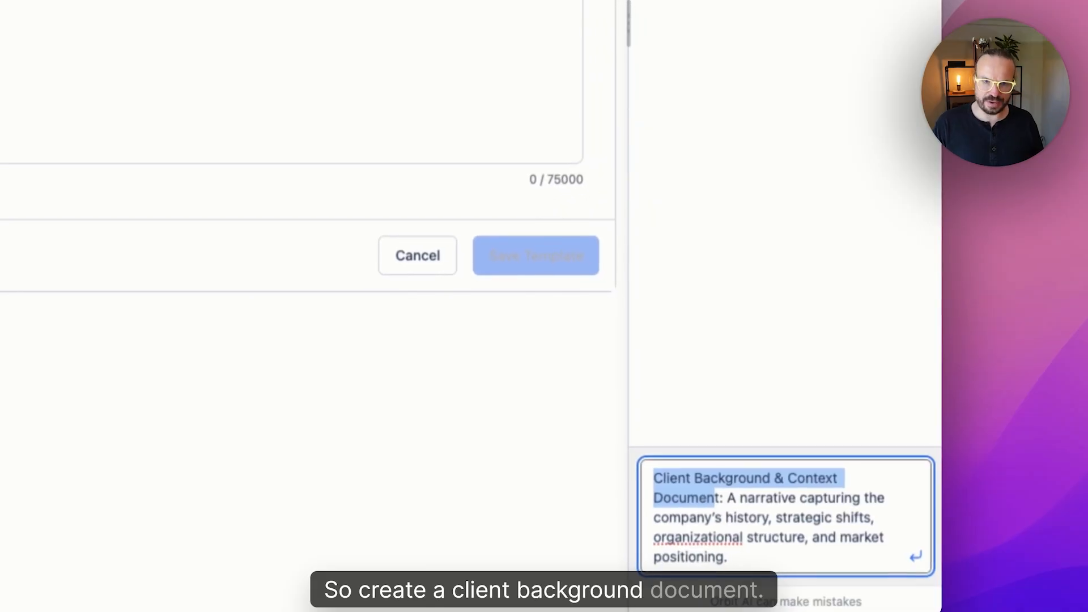
key(Return)
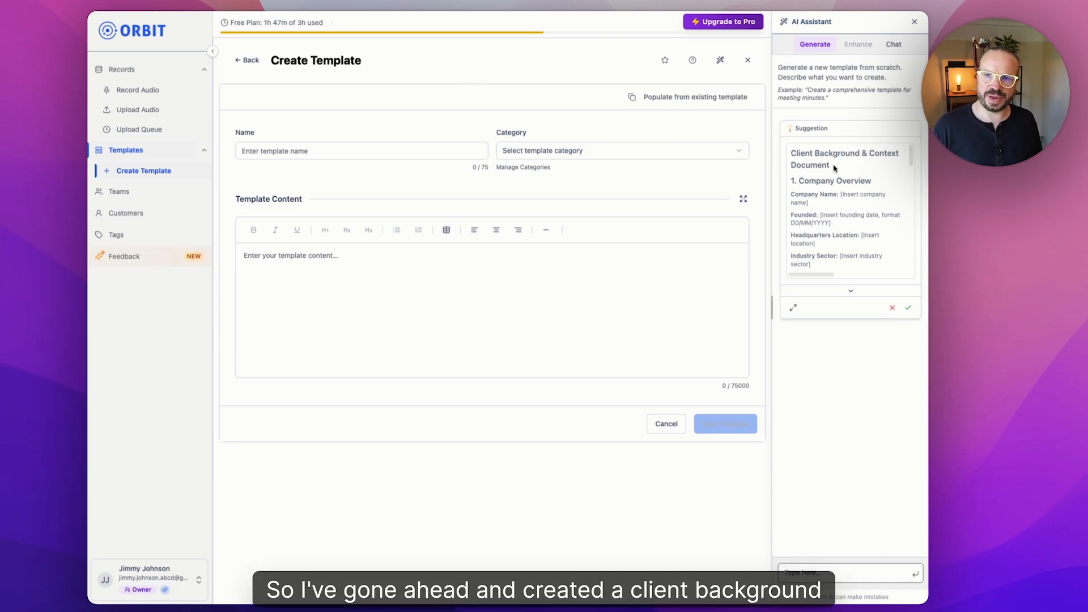
- Copy the AI suggestion's title into the template name as "Client Background & Context Document"
drag(831, 167, 787, 154)
key(ctrl+c)
click(401, 151)
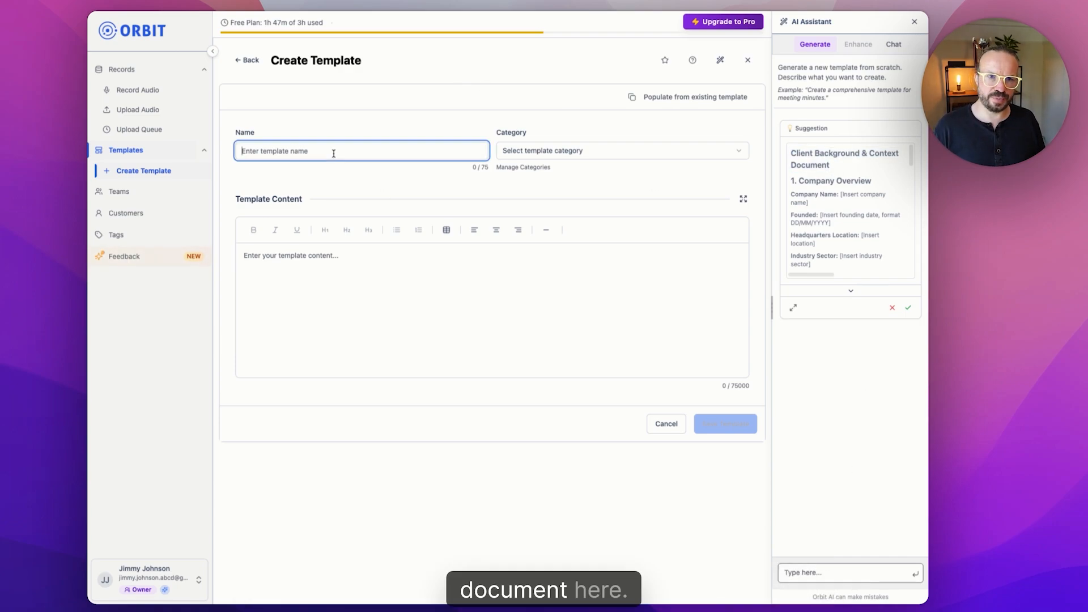
key(ctrl+v)
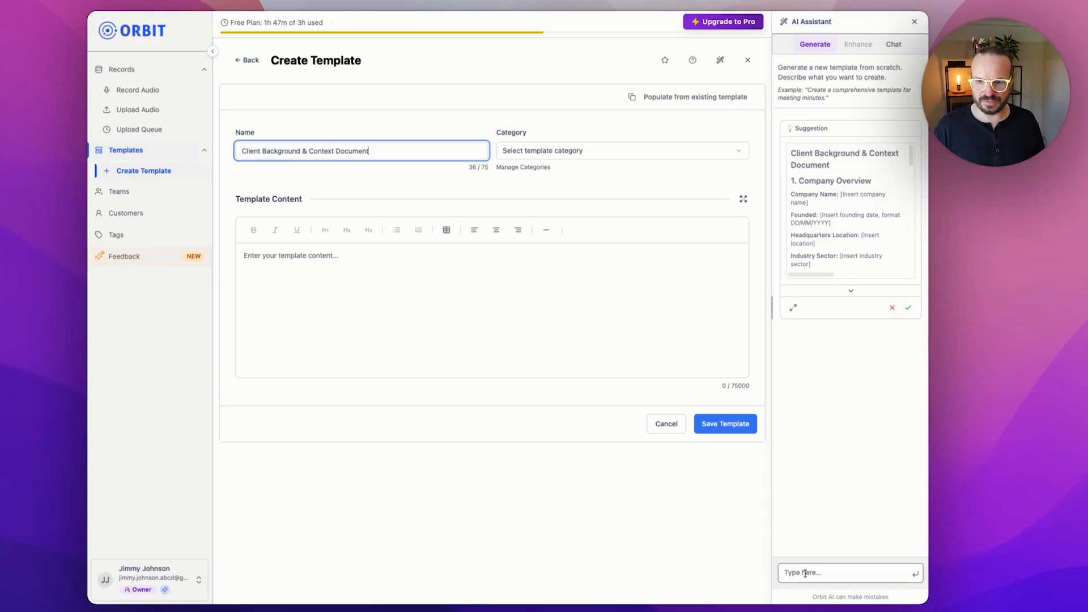
- Enter "A narrative capturing the company's history, strategic shifts, organizational structure, and market positioning." as the template content
click(468, 294)
click(831, 573)
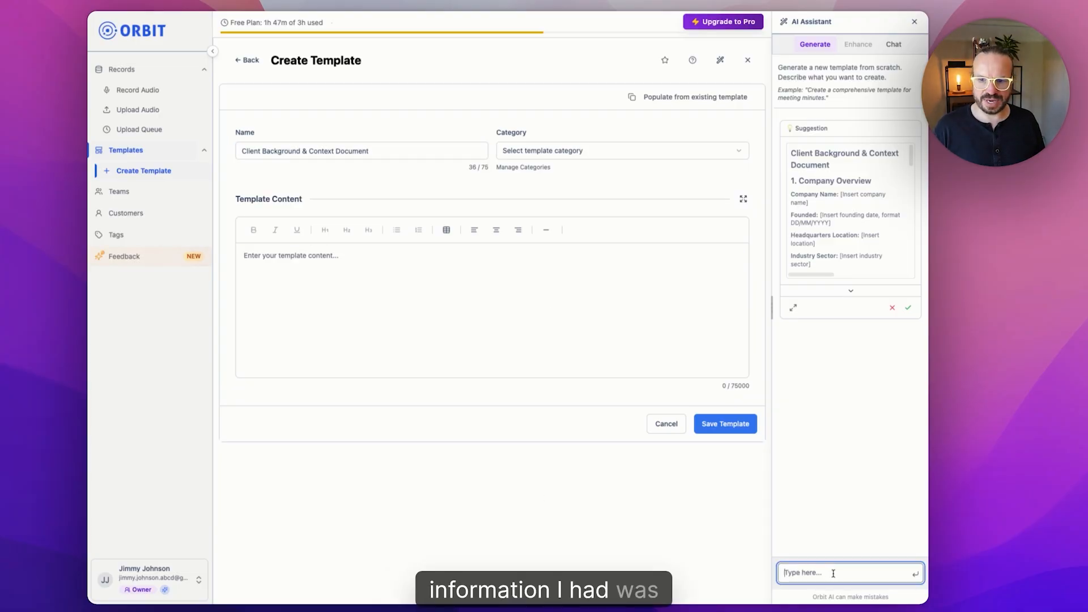
click(411, 290)
text(A narrative capturing the company's history, strategic shifts, organizational structure, and market positioning.)
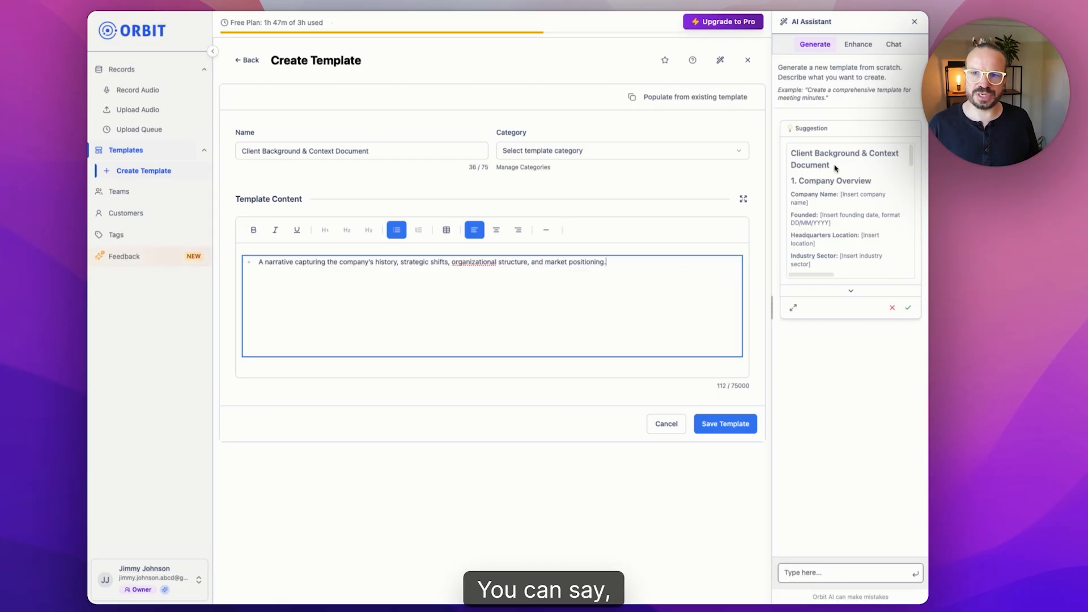
- Undo the template name entry and the narrative text in the template content
key(super+z)
click(642, 267)
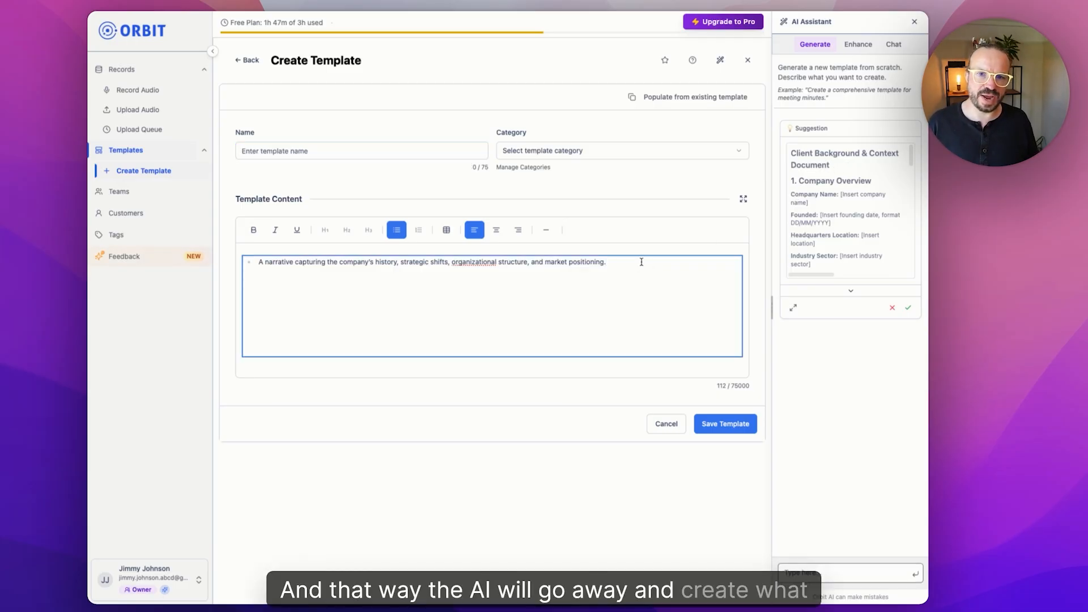
key(super+z)
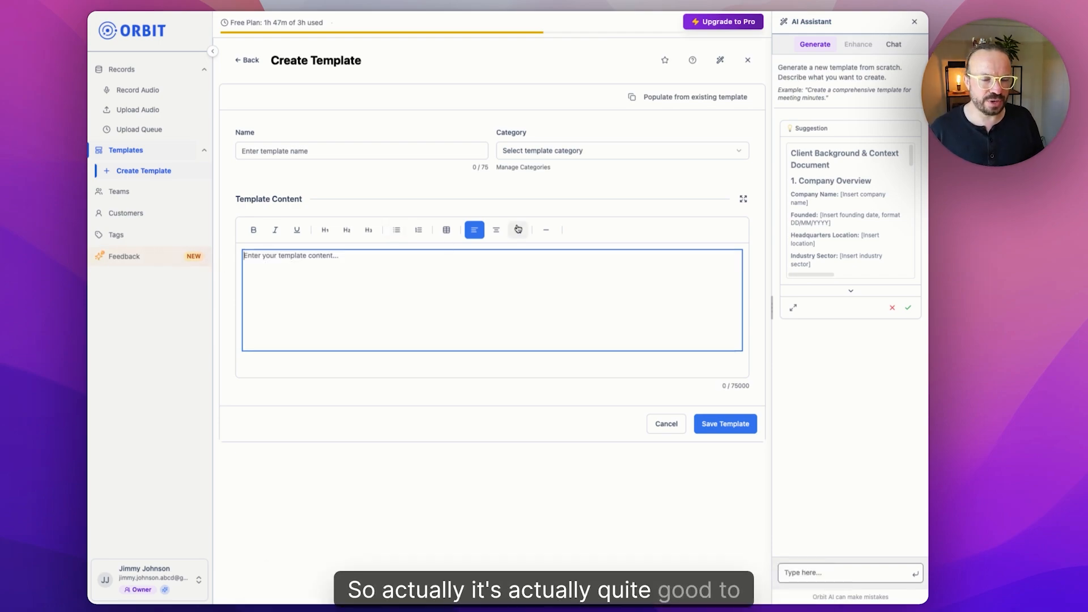
- Name the template "Client Background & Context Document" by reusing the heading of the AI suggestion
drag(834, 169, 793, 160)
key(super+c)
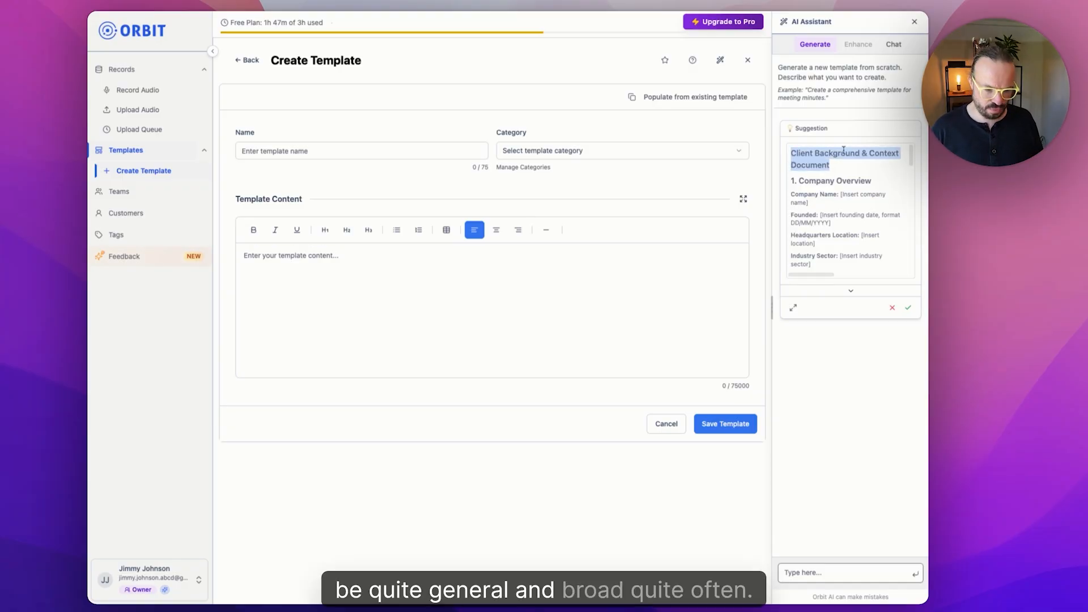
click(358, 149)
key(super+v)
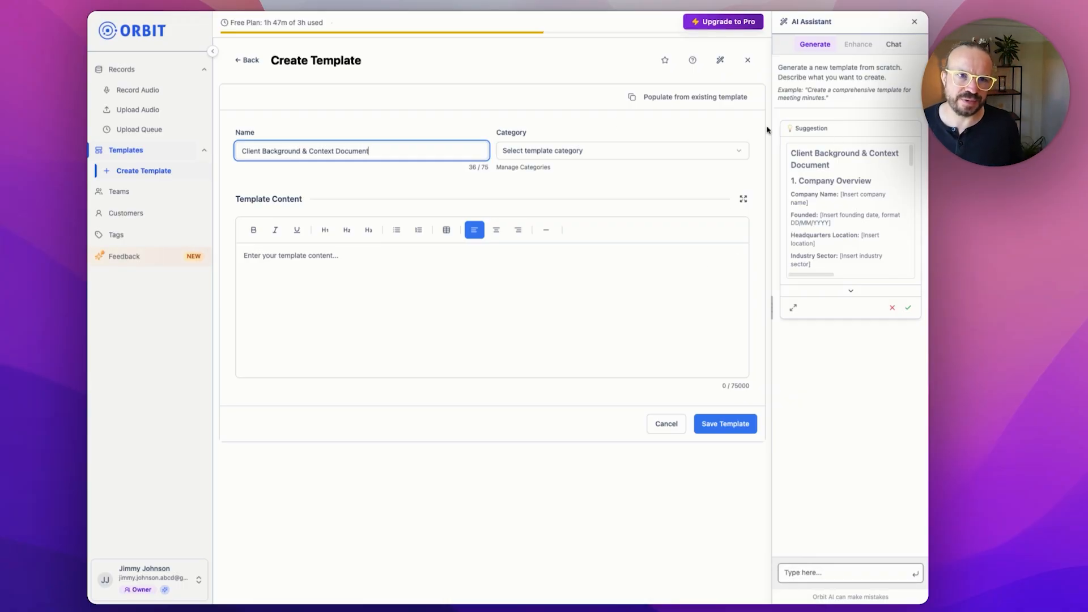
click(272, 176)
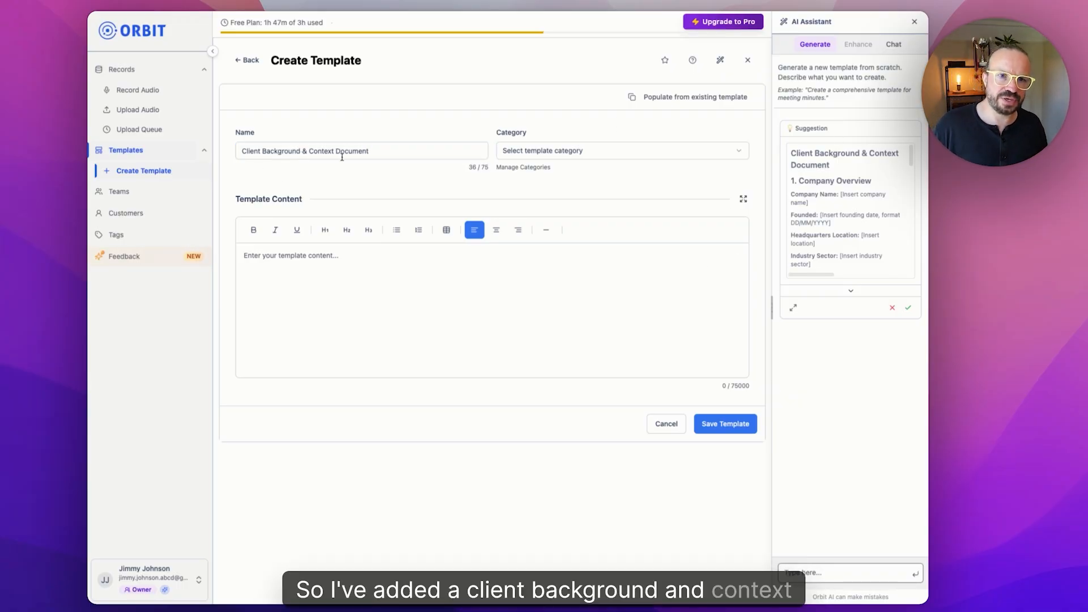
- Assign the template to the "Project & Program Management" category
click(564, 150)
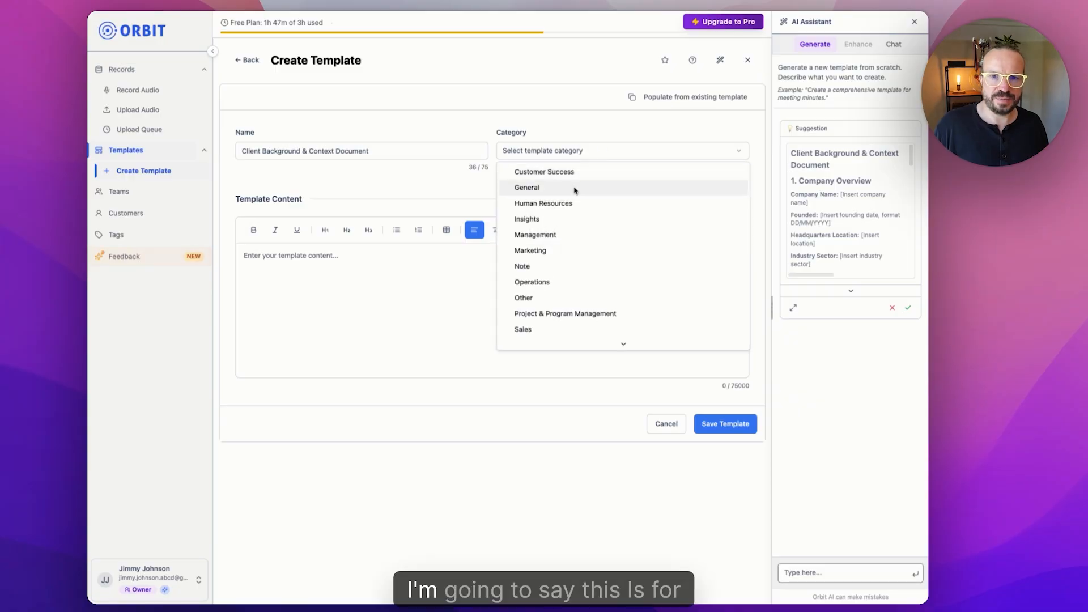
scroll(567, 227, down, 1)
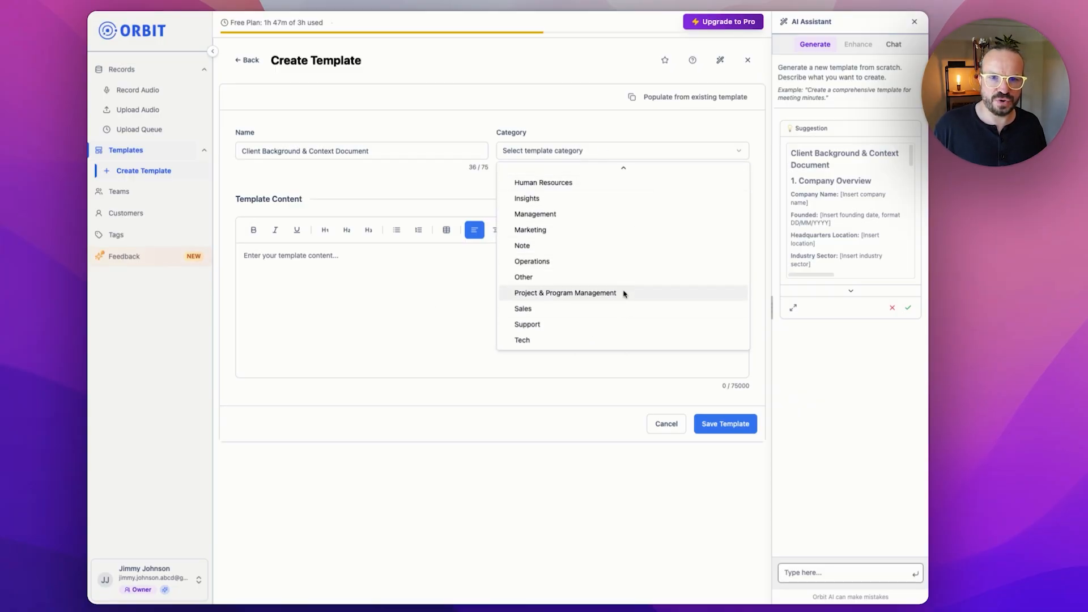
scroll(624, 293, up, 1)
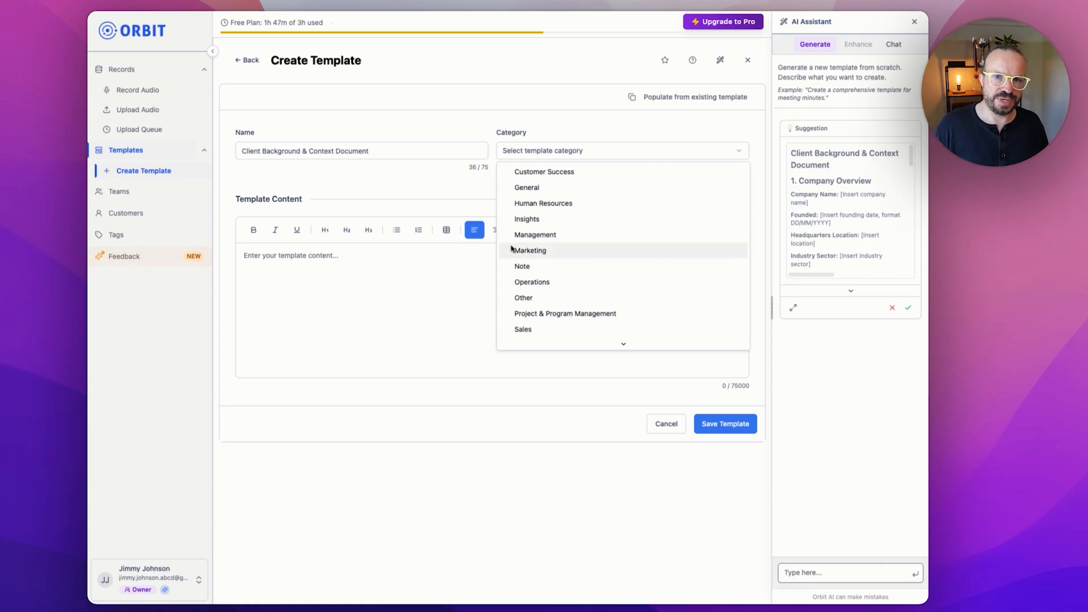
scroll(600, 304, down, 1)
scroll(576, 300, up, 1)
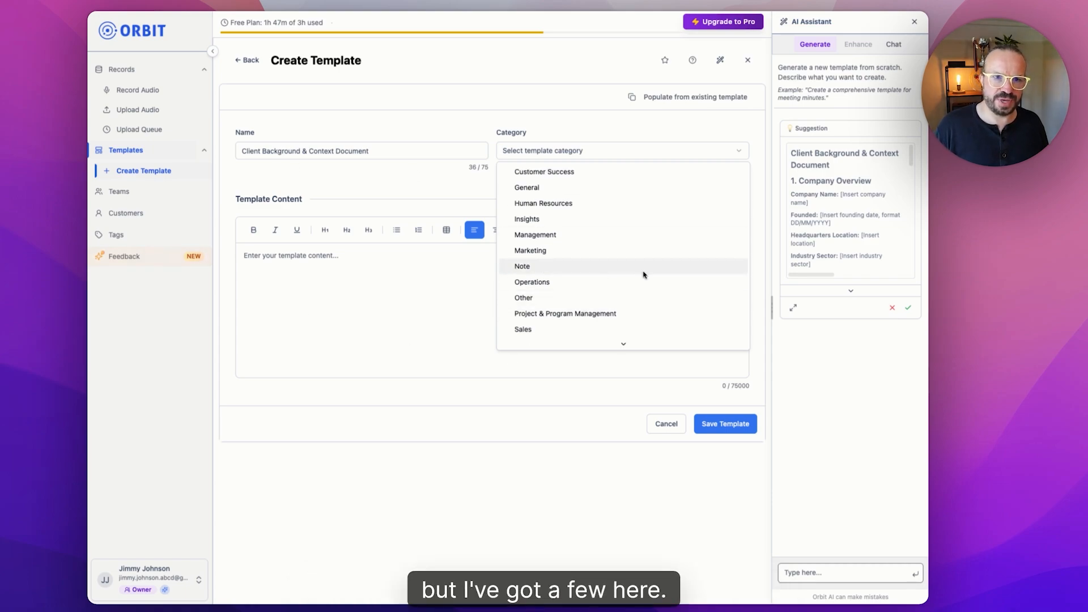
click(565, 313)
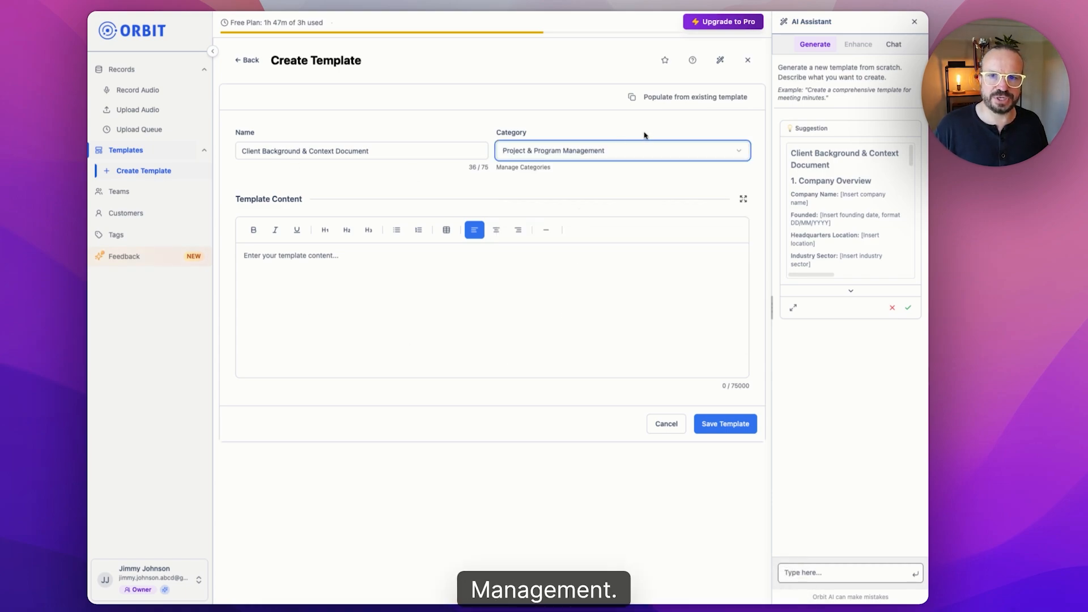
- View the category manager and its form for adding a category, and leave without creating one
click(515, 168)
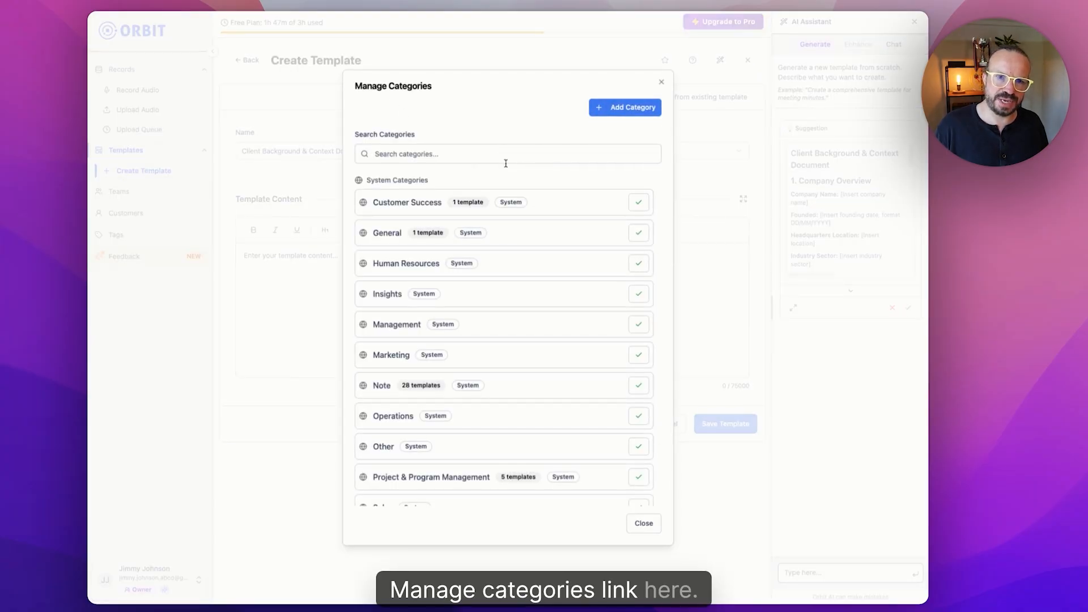
click(629, 108)
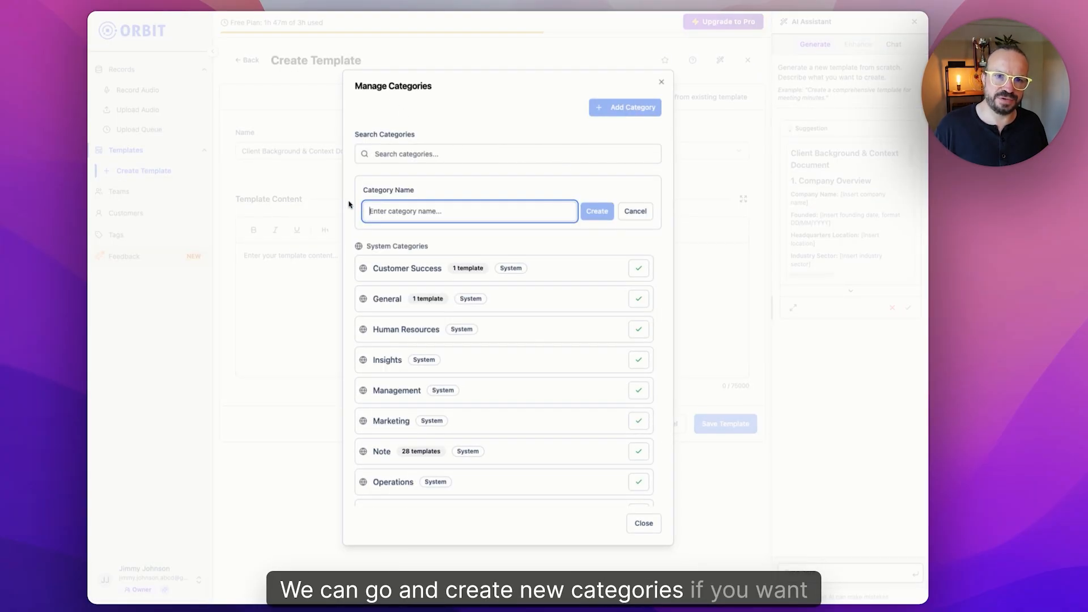
click(636, 211)
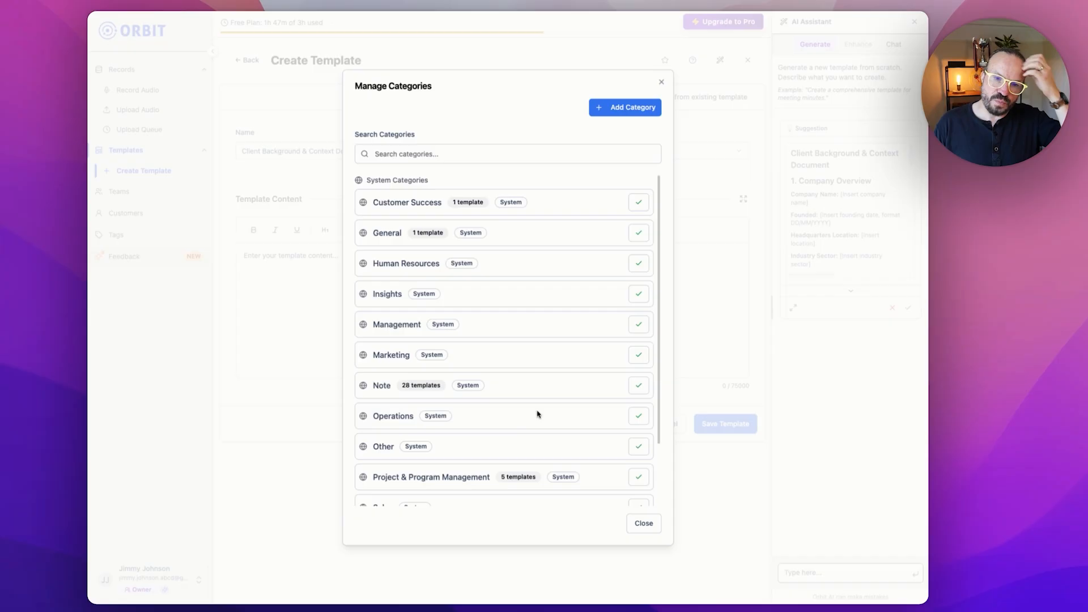
click(644, 523)
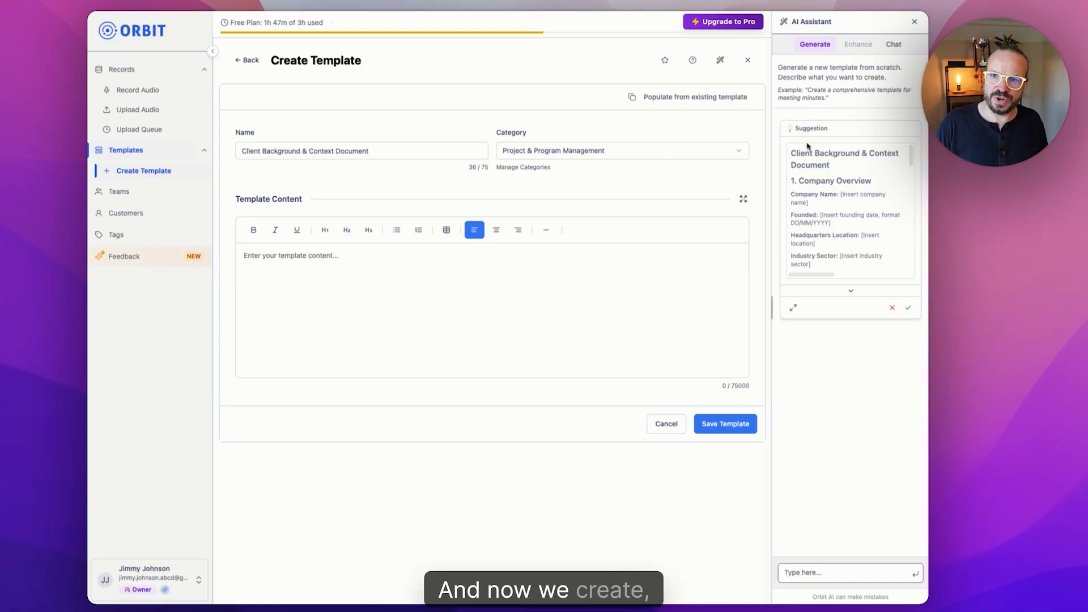
- Expand the AI suggestion and review its sections from Company Overview through Summary
click(794, 308)
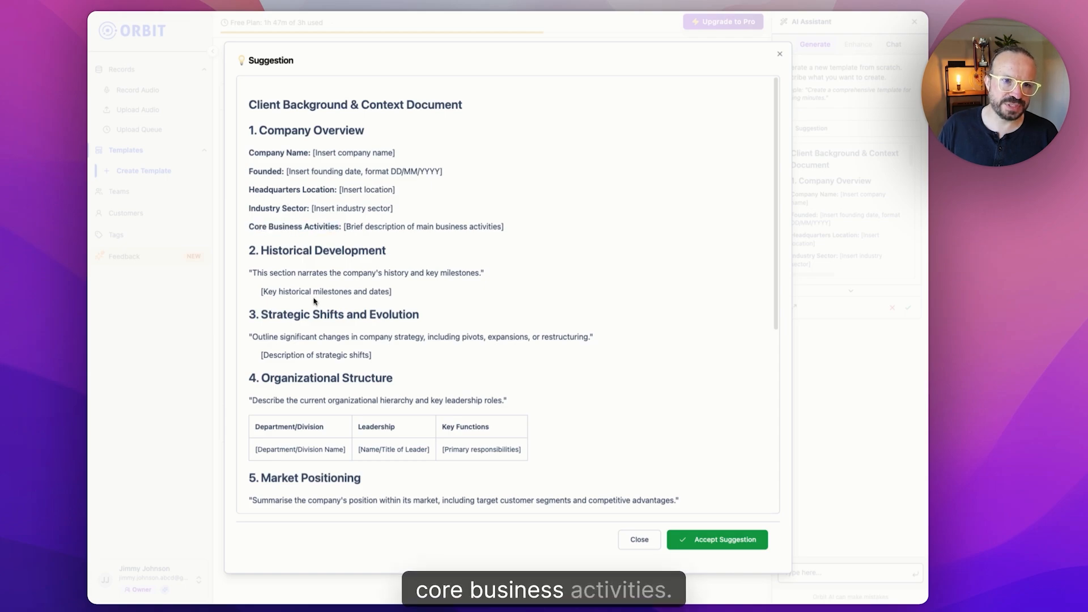
scroll(309, 288, down, 1)
scroll(310, 288, down, 2)
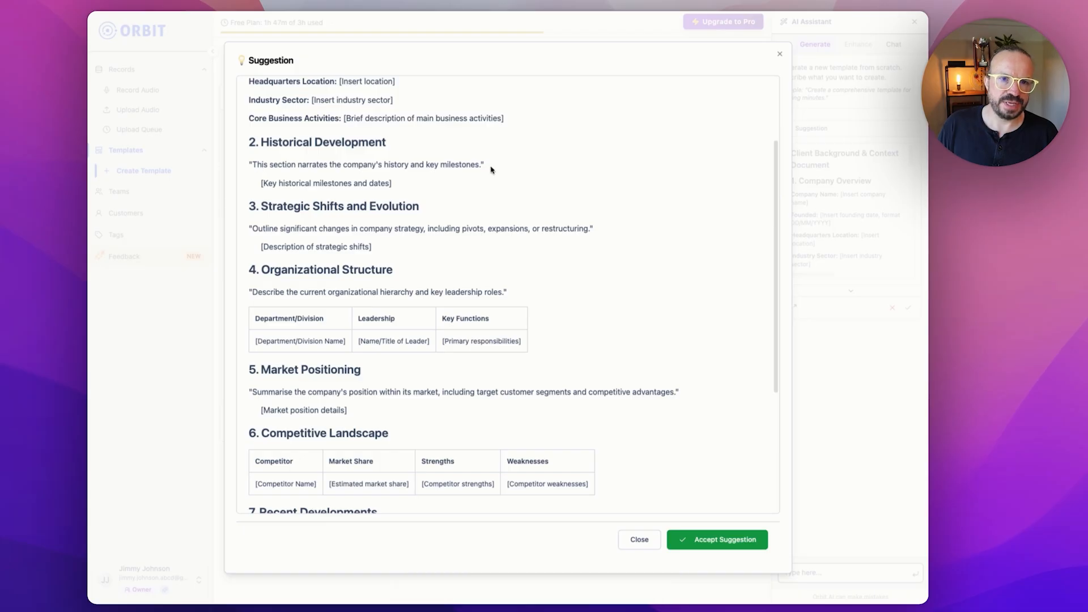
drag(257, 164, 468, 172)
click(464, 182)
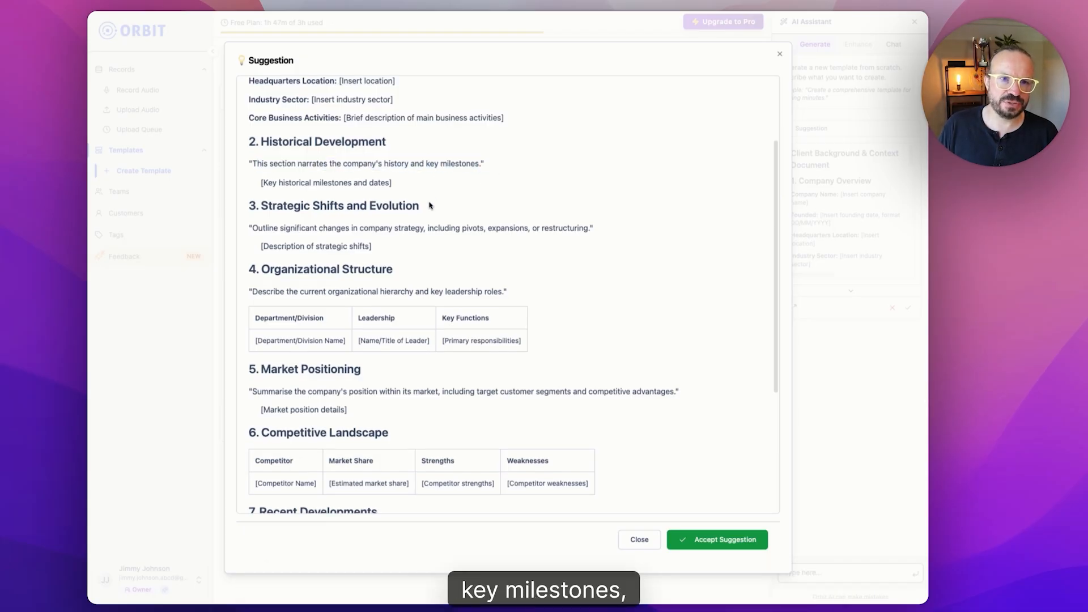
scroll(308, 251, up, 1)
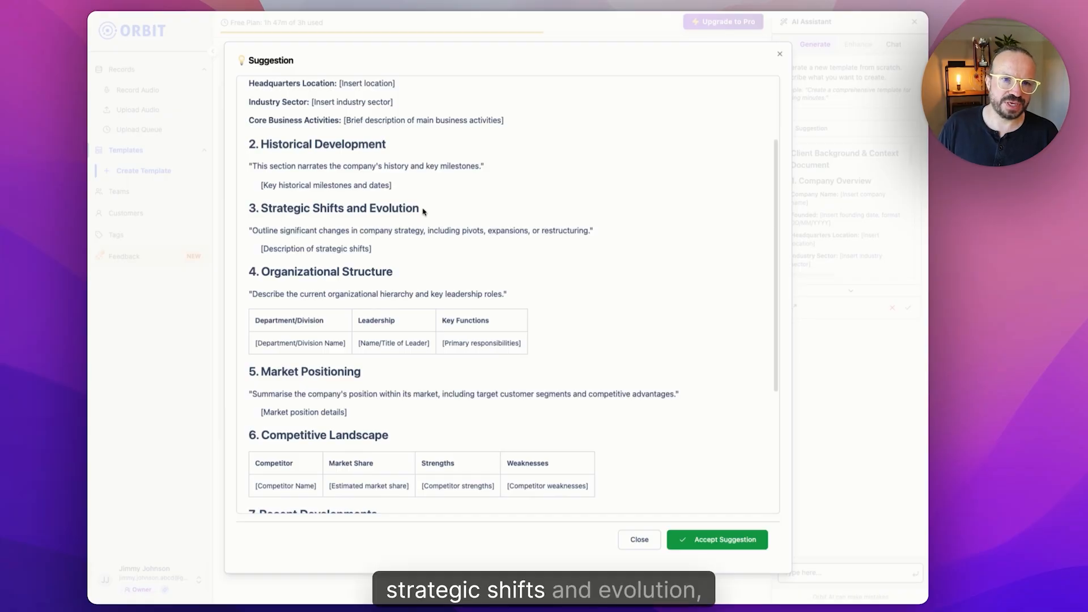
drag(423, 211, 272, 210)
drag(273, 268, 408, 276)
scroll(318, 308, down, 3)
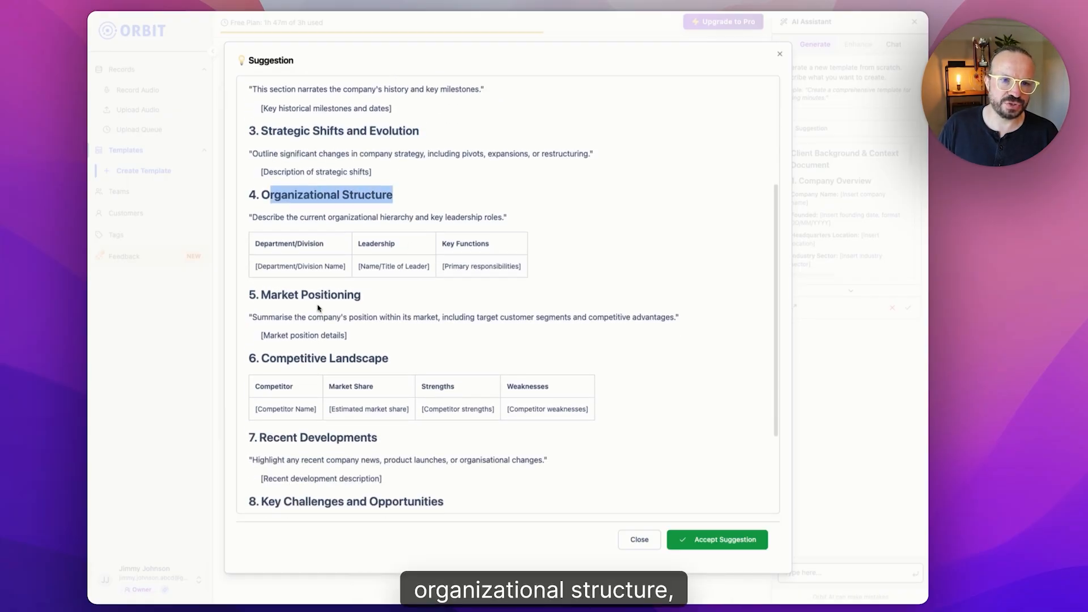
scroll(318, 308, down, 5)
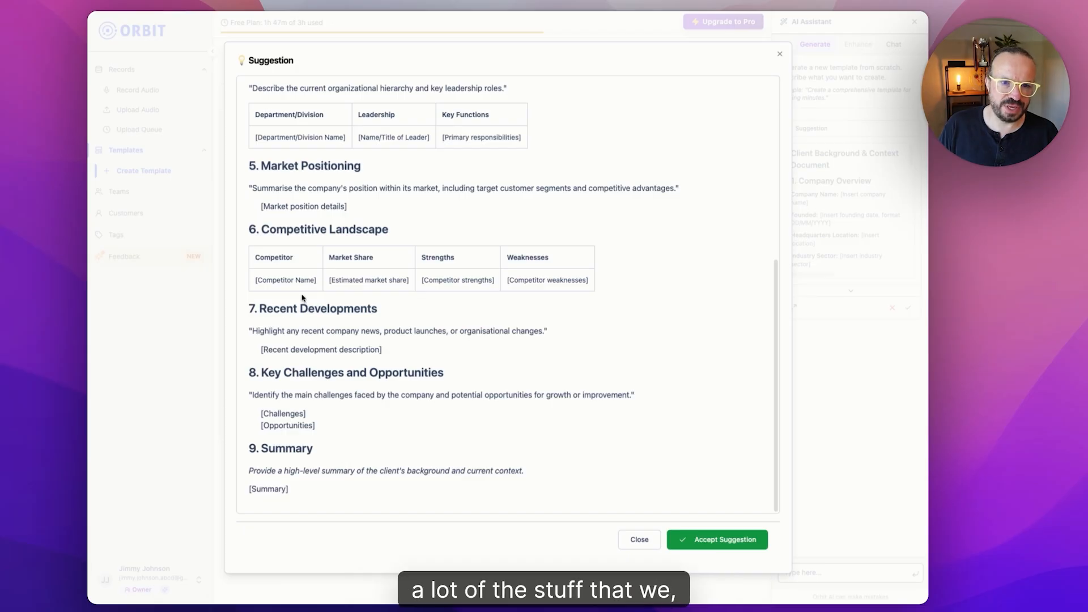
- Accept the AI suggestion as the template content and close the AI Assistant
click(726, 541)
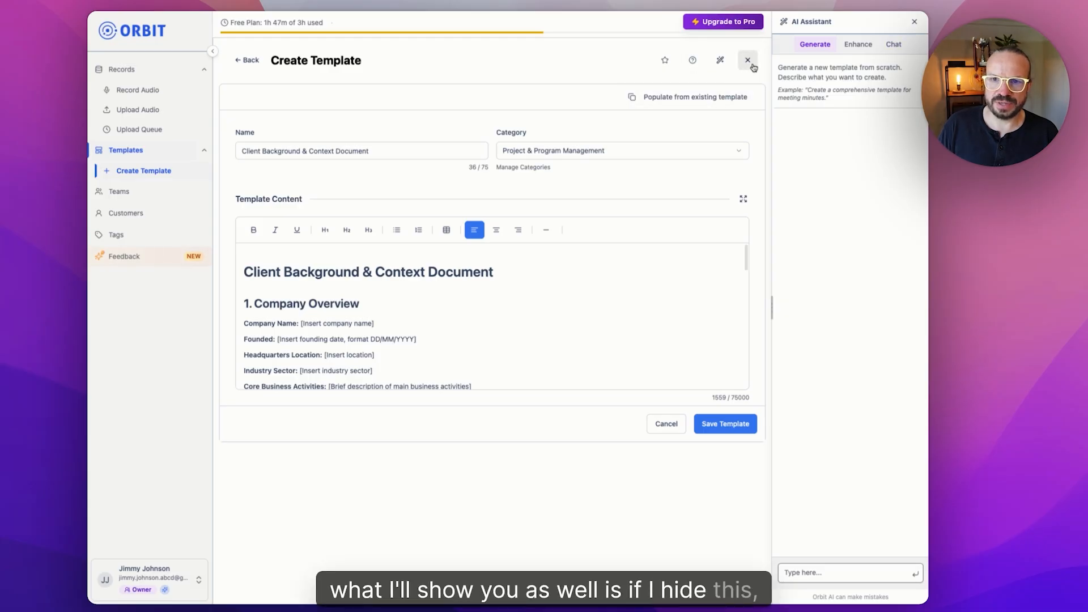
click(916, 22)
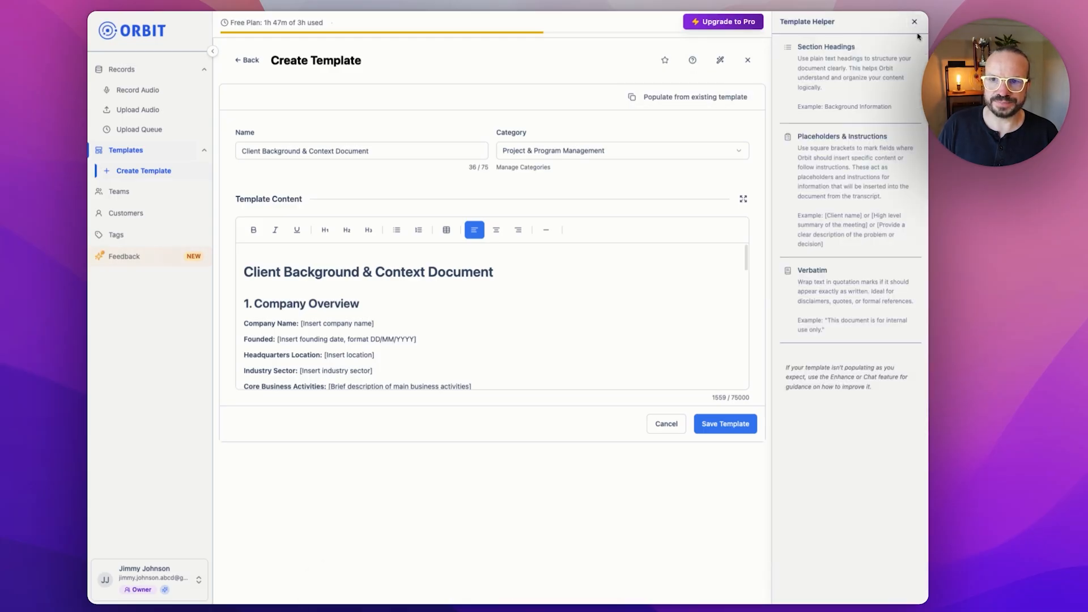
- Hide and show the Template Helper again, and read its Verbatim guidance and example
click(692, 62)
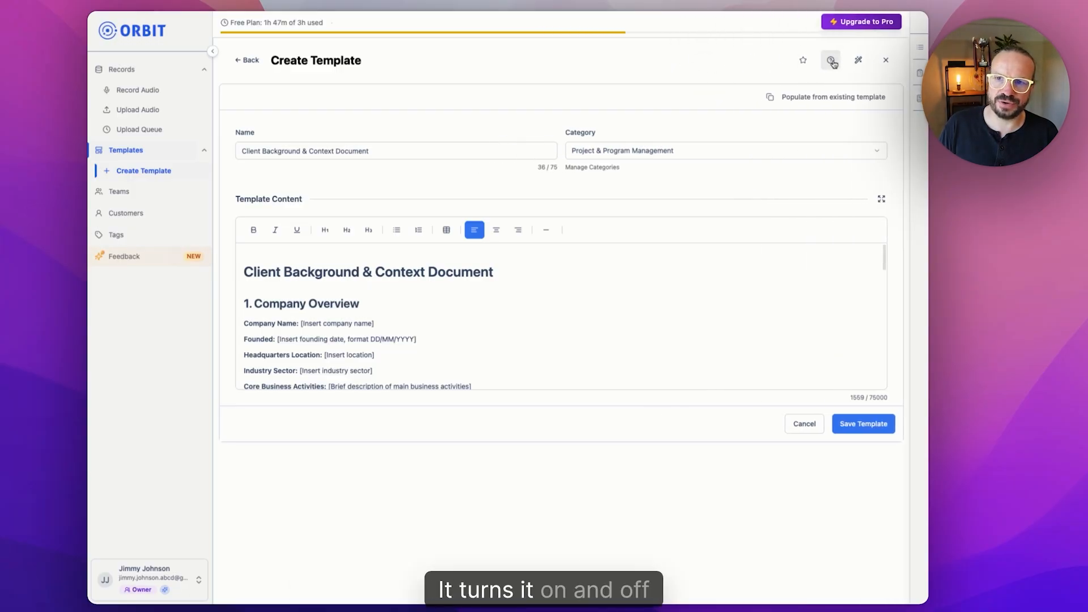
click(832, 60)
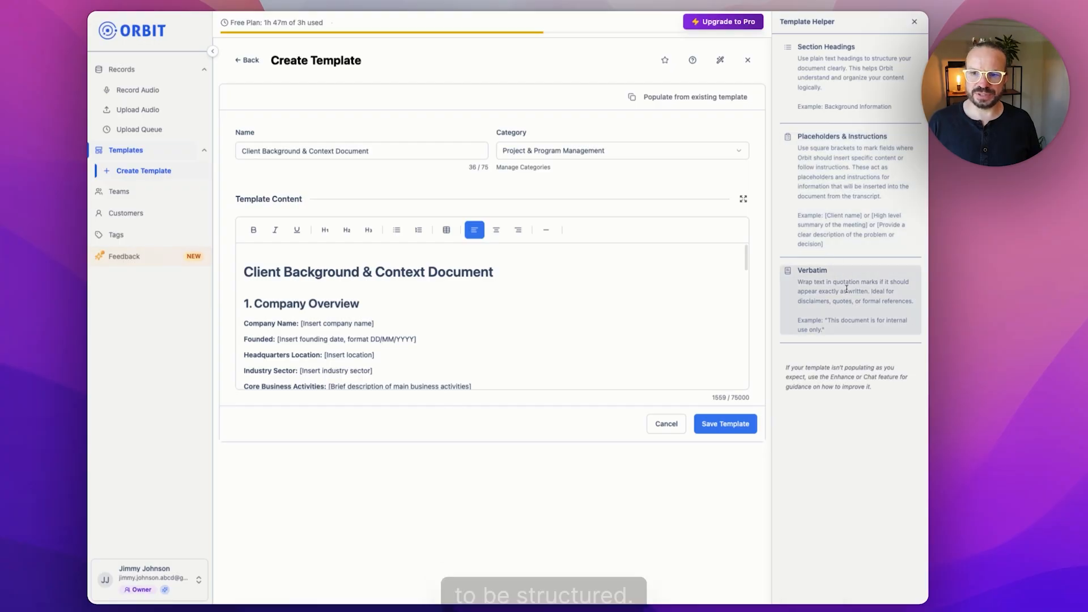
drag(827, 321, 845, 334)
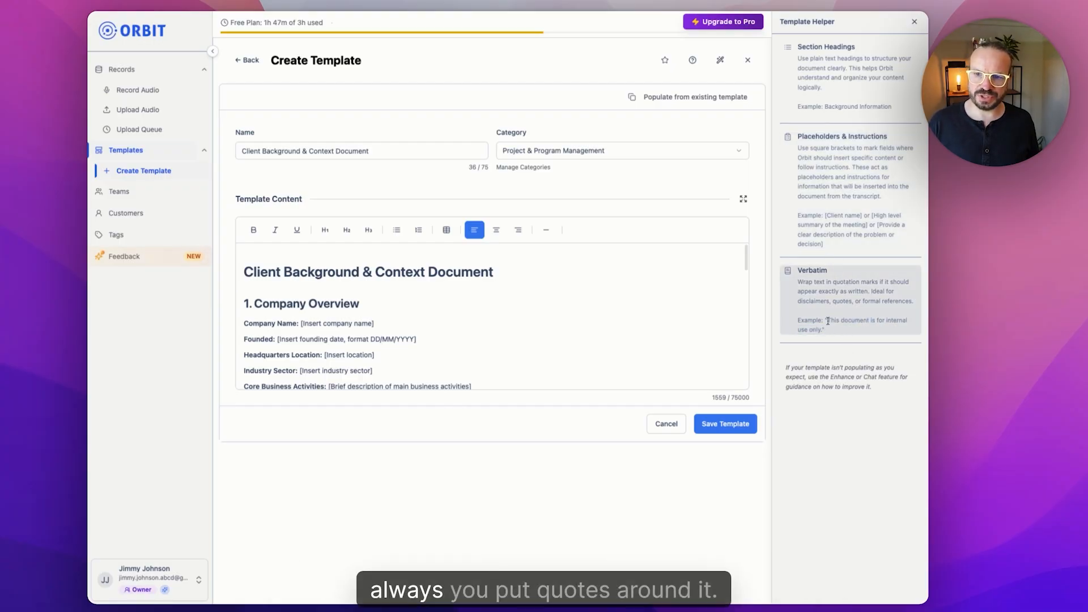
- Add the quoted verbatim line "Thanks for Reading" below the [Summary] placeholder at the template's end, and delete it again
click(529, 347)
scroll(528, 347, down, 15)
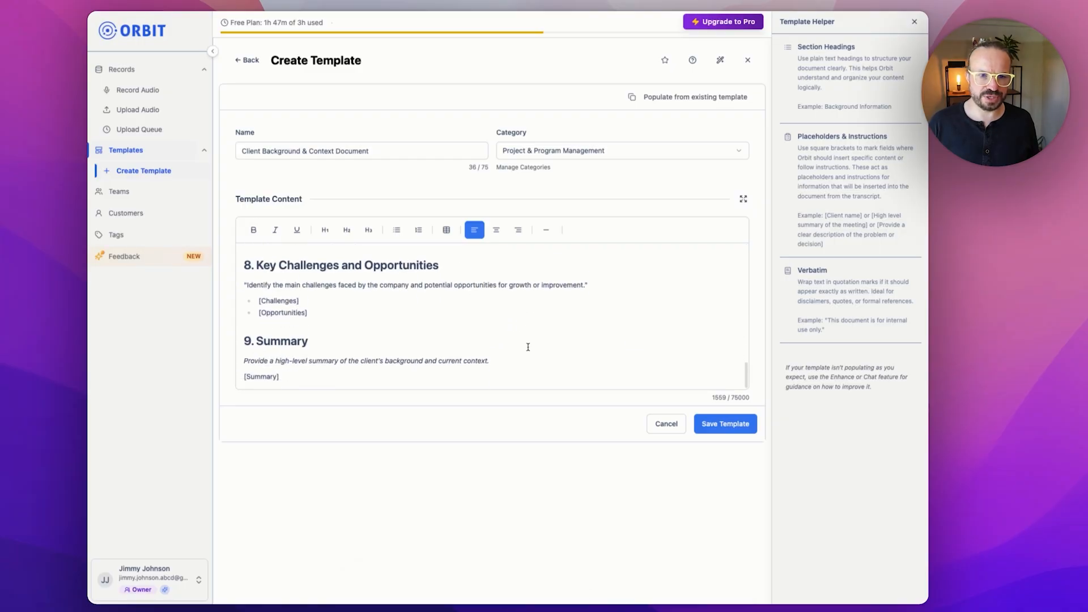
click(467, 376)
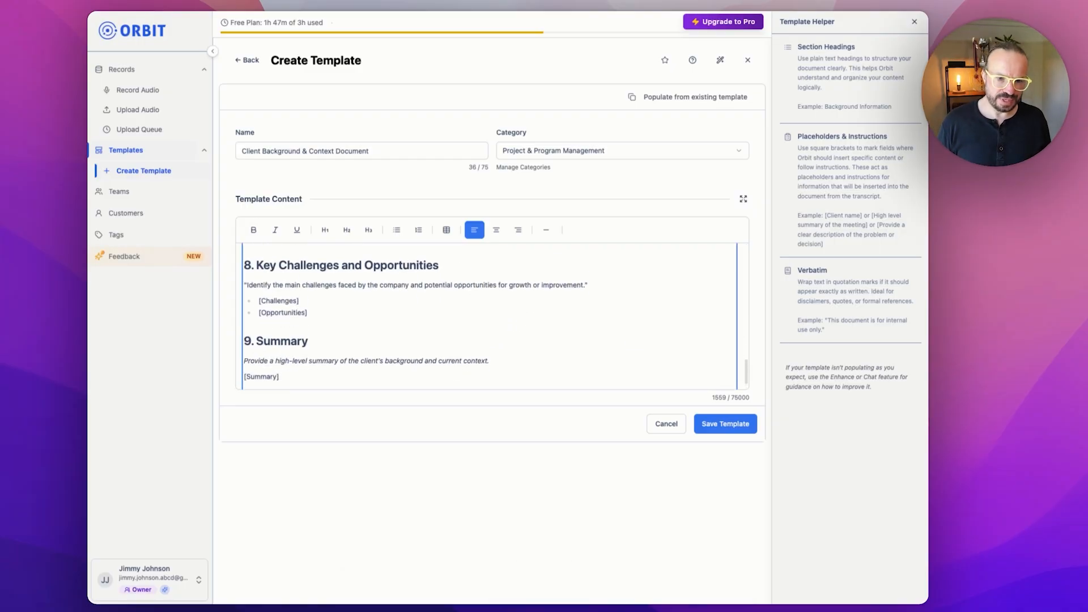
key(Return)
text("THanks)
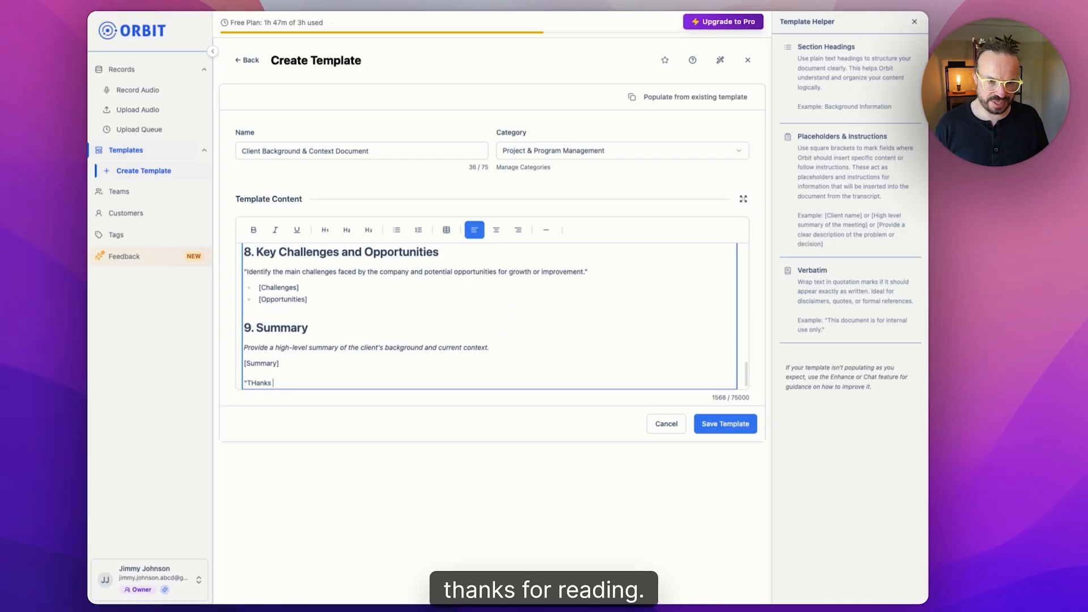
text(n)
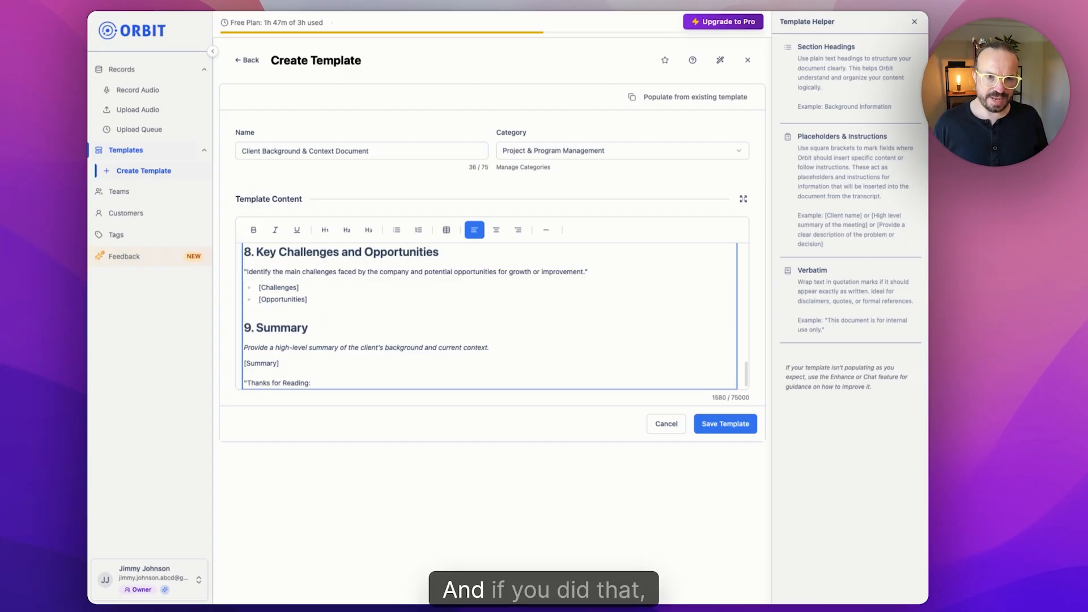
text(")
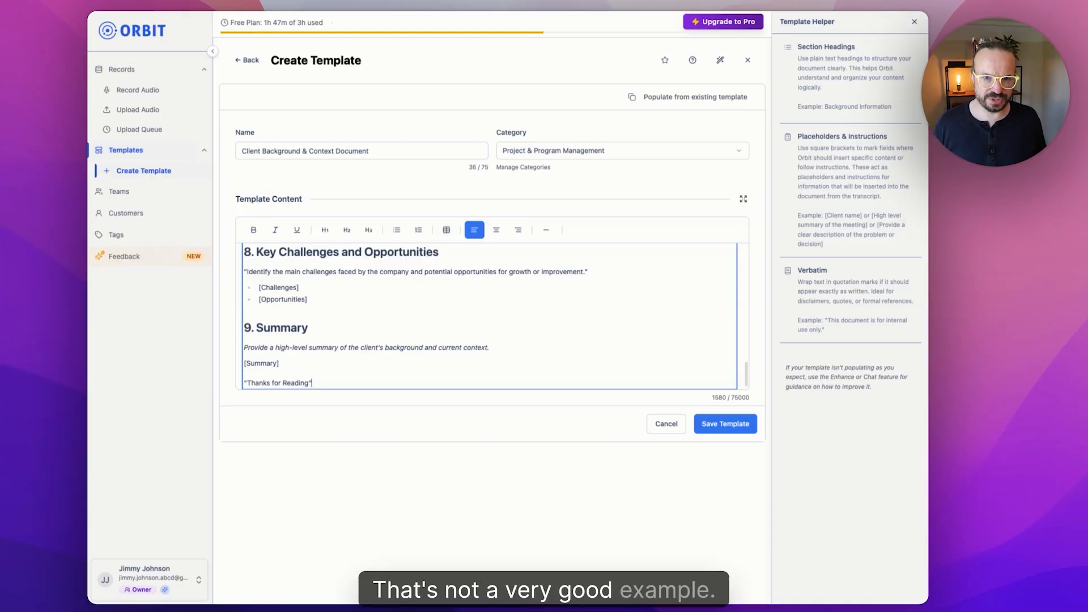
key(BackSpace)
key(BackSpace)
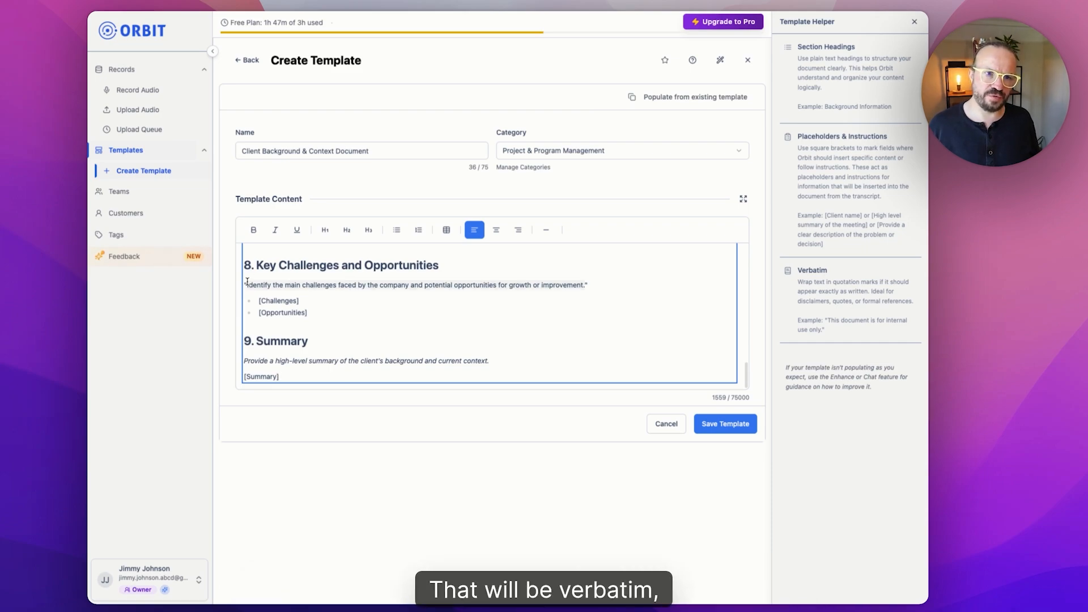
- Examine the quoted verbatim text in section 8 and the square-bracket placeholders in Company Overview, Historical Development and Organizational Structure
click(541, 294)
drag(590, 283, 498, 283)
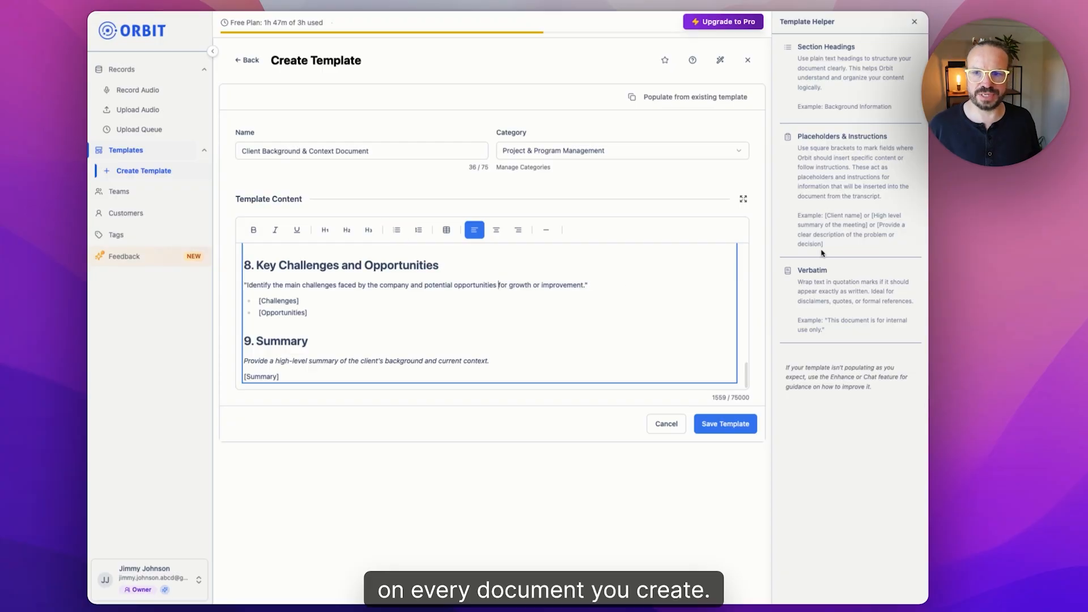
scroll(330, 355, up, 2)
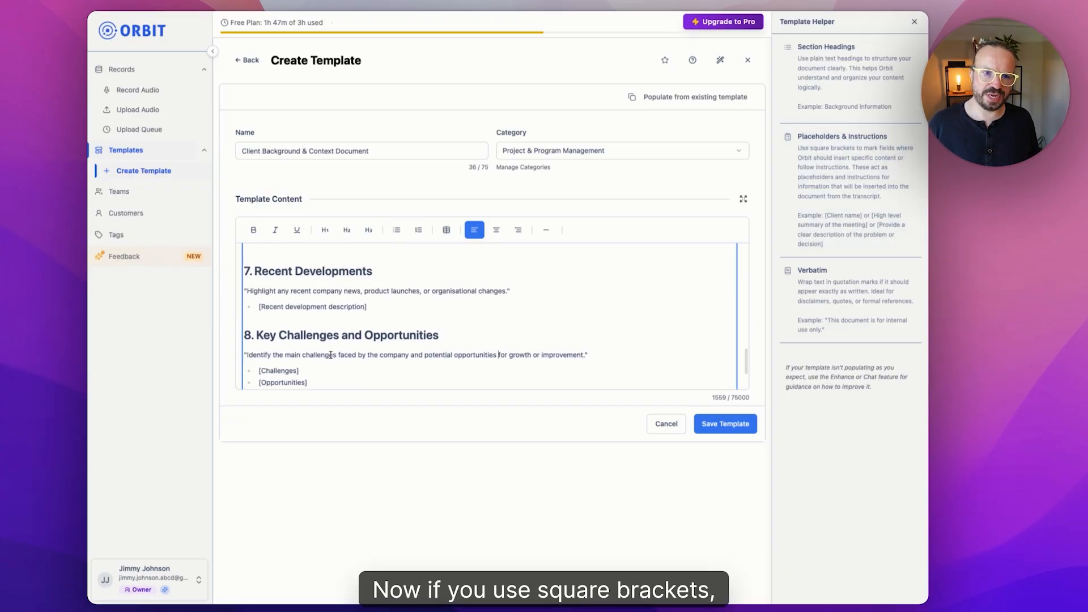
scroll(330, 355, up, 10)
scroll(334, 355, up, 3)
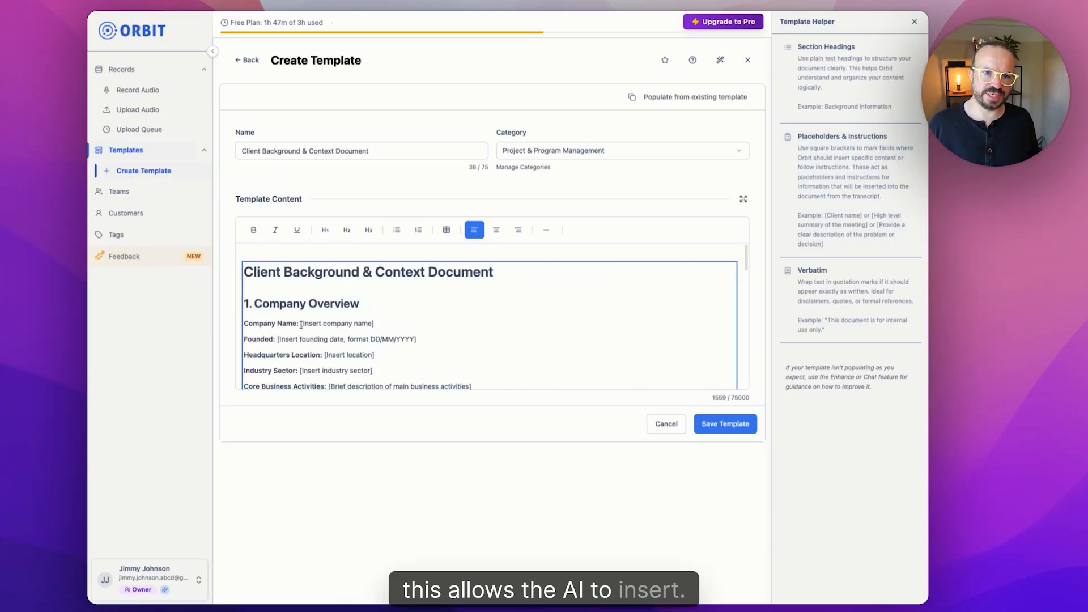
drag(301, 324, 374, 324)
scroll(379, 336, down, 1)
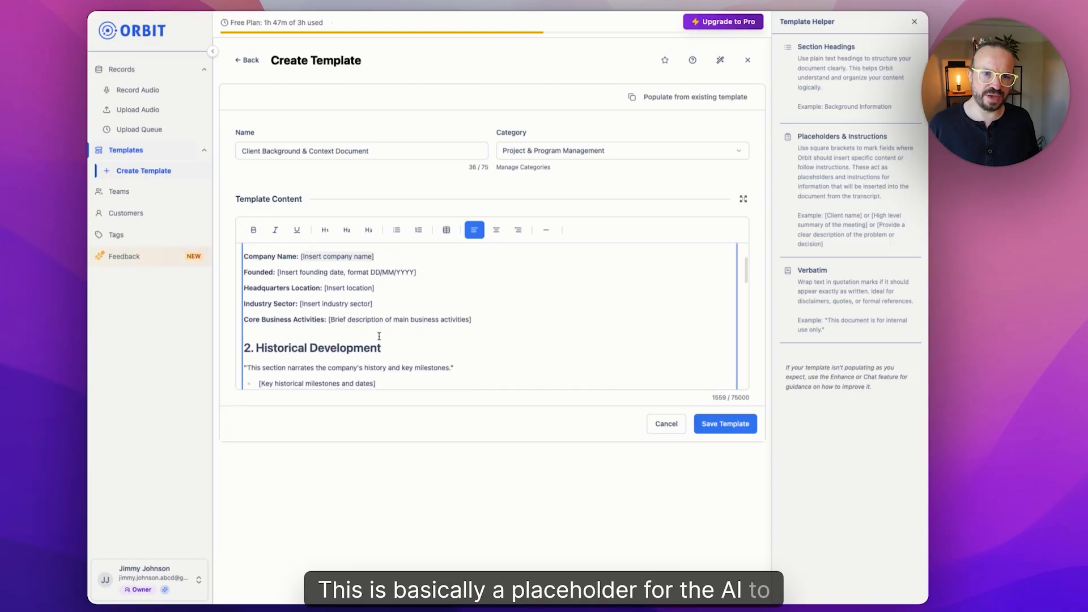
scroll(251, 327, down, 2)
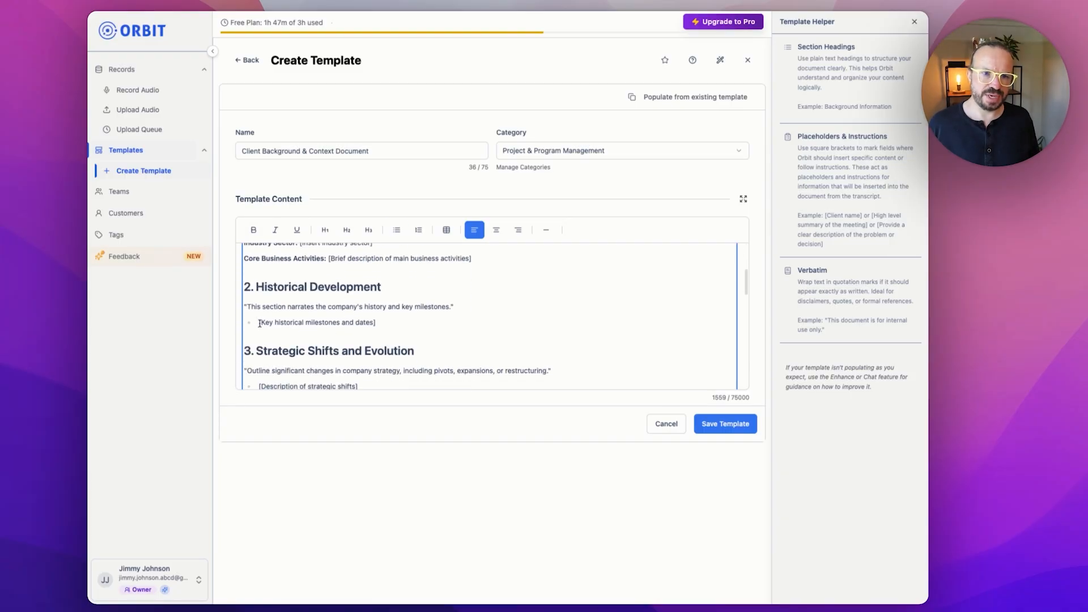
drag(260, 323, 348, 326)
click(426, 329)
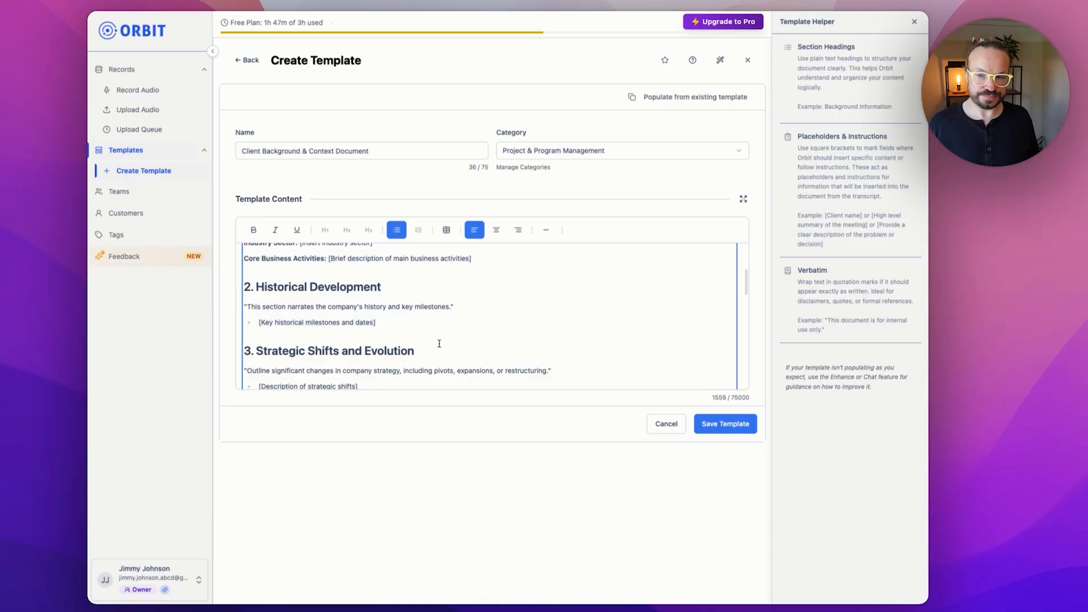
scroll(422, 329, down, 5)
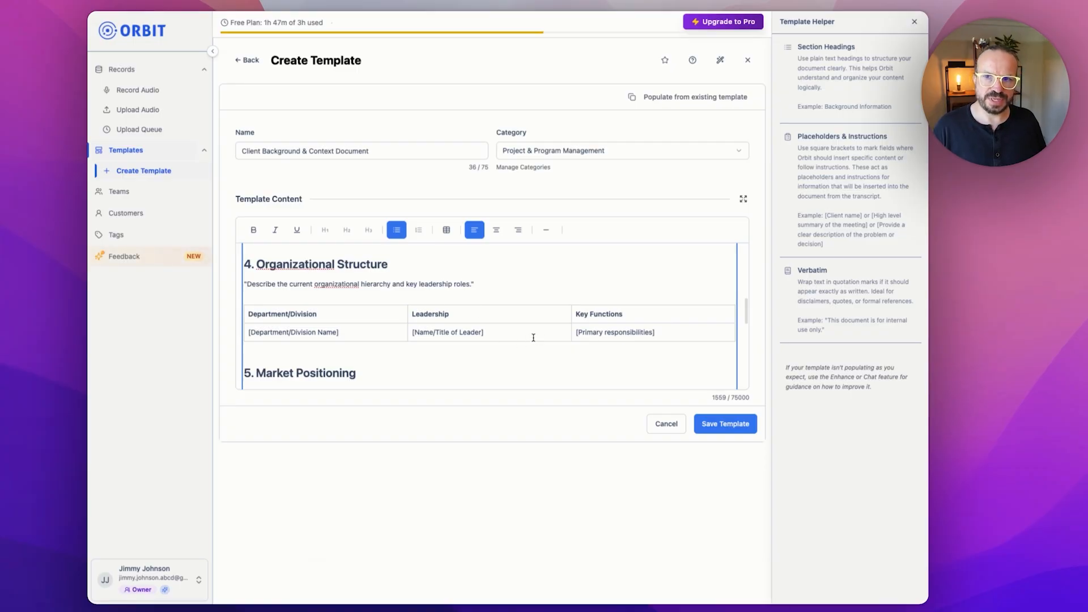
- Open the AI Assistant's Enhance mode, read its example prompt, and look over the template's tables and bulleted sections
click(721, 59)
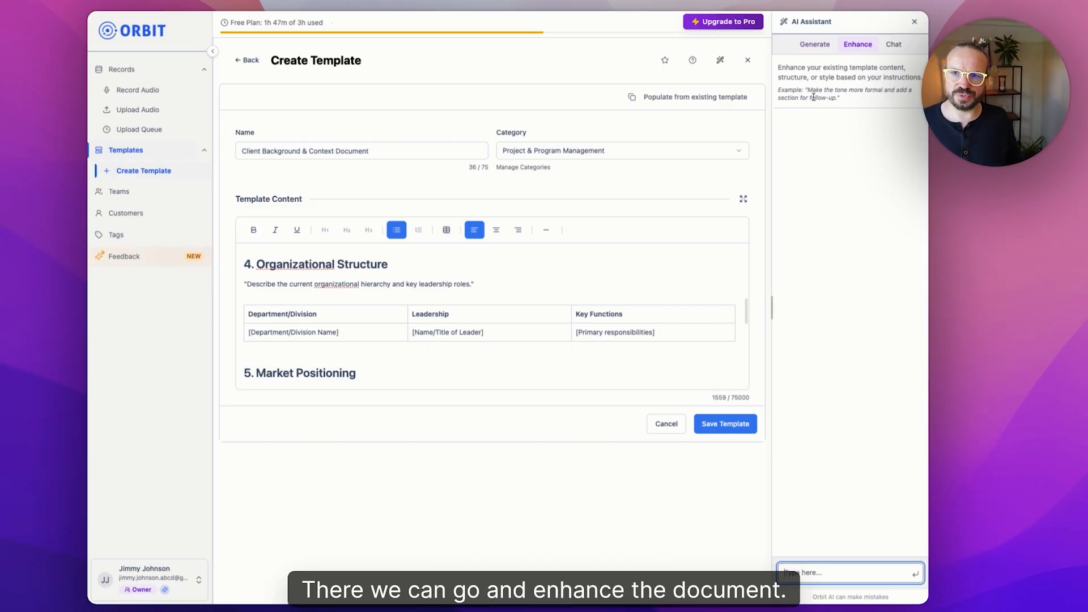
drag(807, 88, 832, 98)
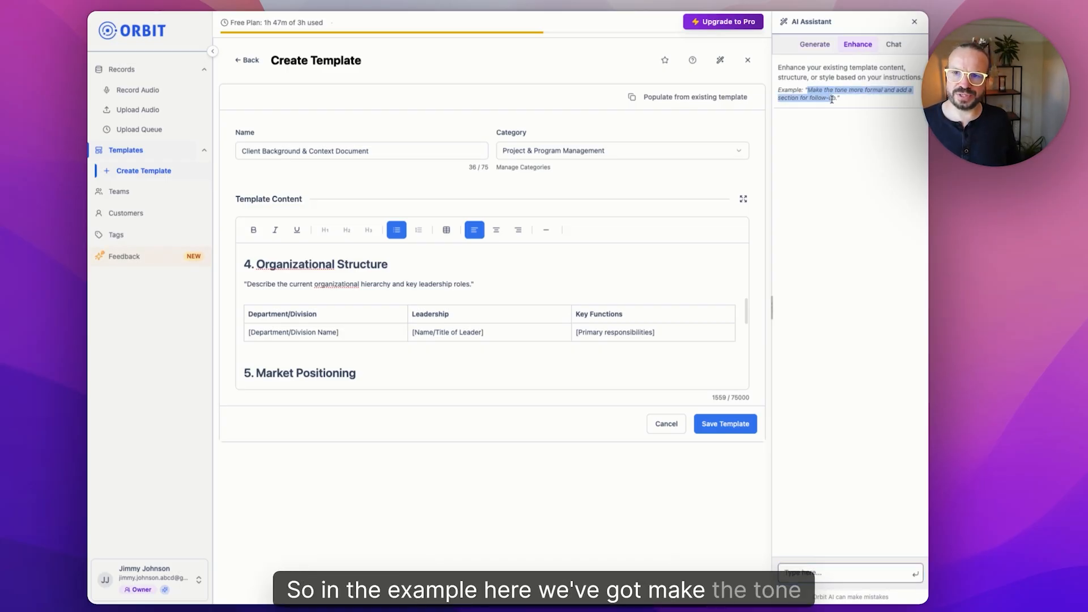
click(826, 104)
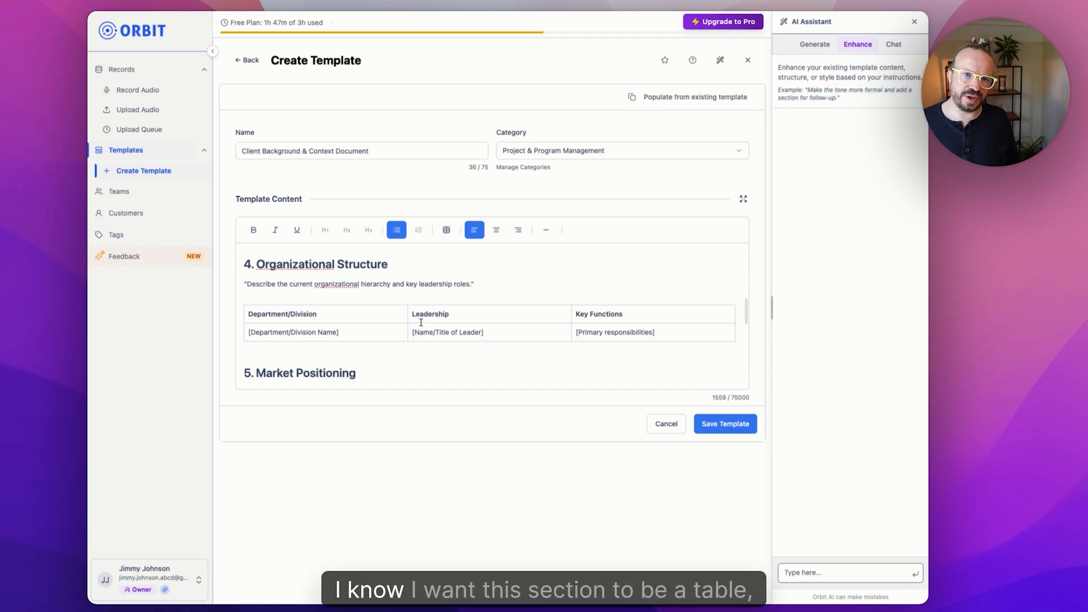
scroll(417, 381, down, 10)
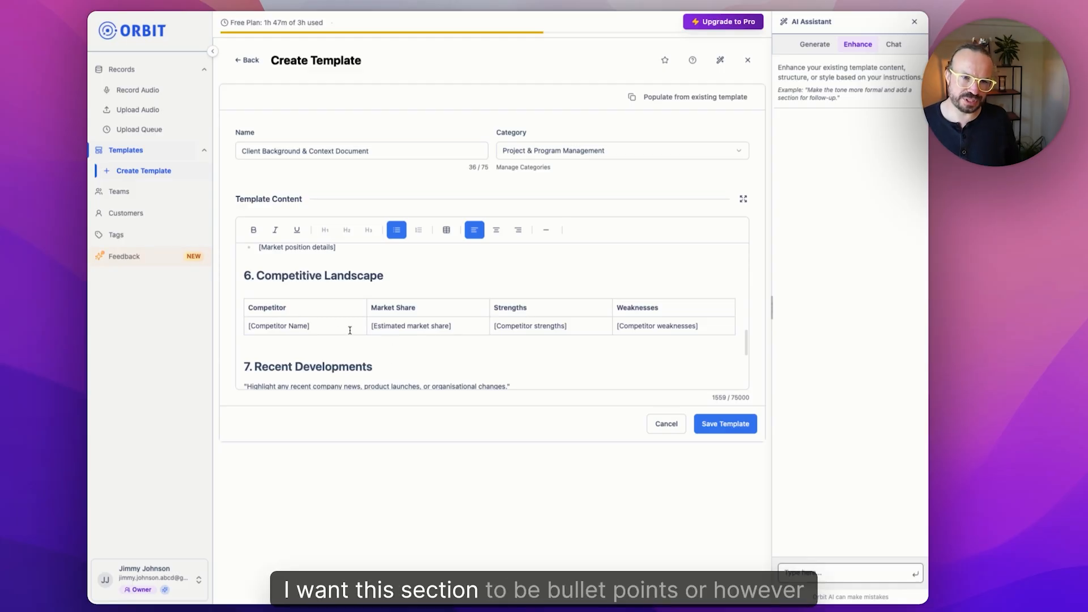
scroll(350, 317, up, 15)
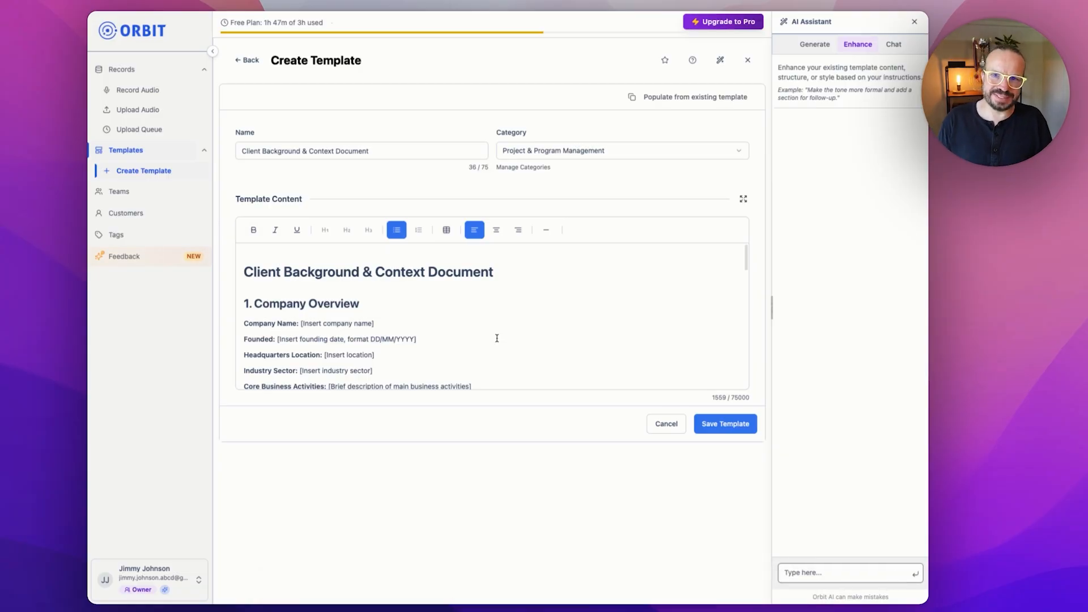
- Copy the AI Assistant's Chat example and send it as the question "Make recommendations on how to improve the structure of the template"
click(894, 45)
click(811, 91)
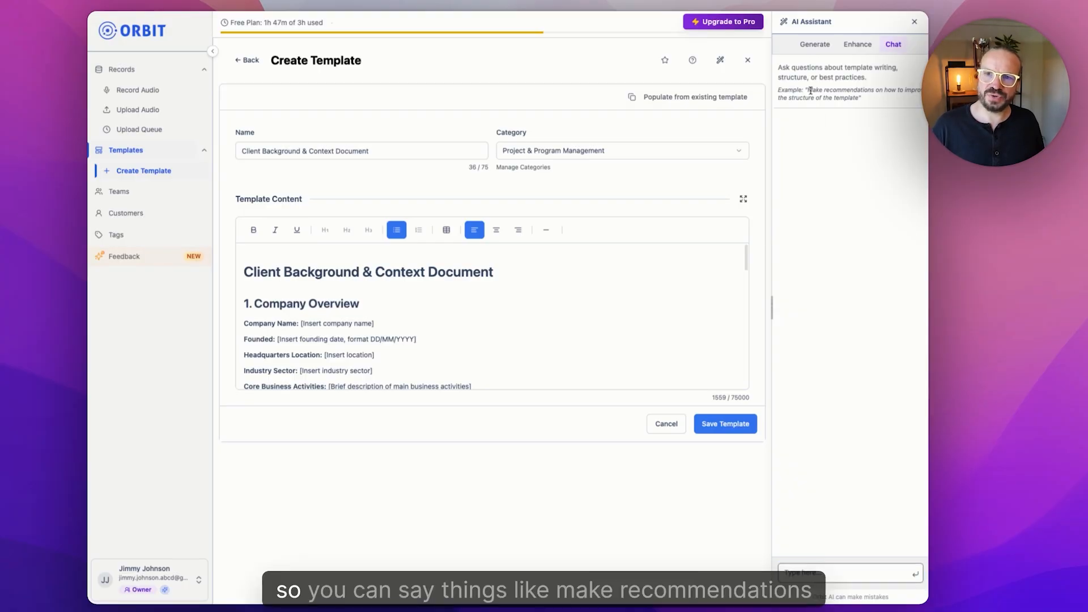
mouse_move(828, 90)
mouse_down()
mouse_move(907, 92)
mouse_move(862, 100)
mouse_move(807, 90)
mouse_up()
key(ctrl+c)
click(863, 102)
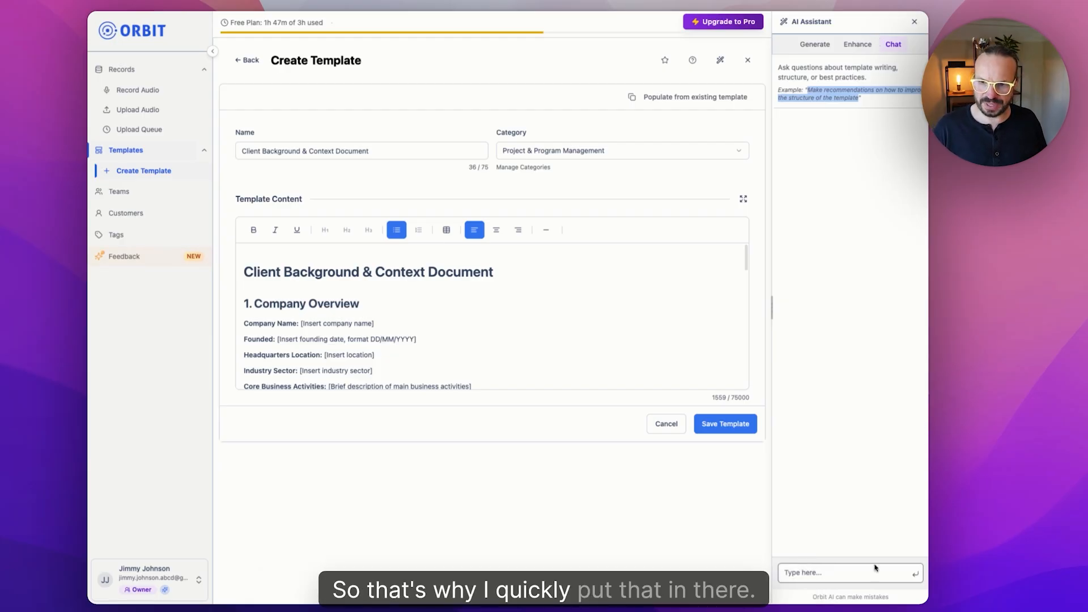
click(810, 578)
key(ctrl+v)
key(Return)
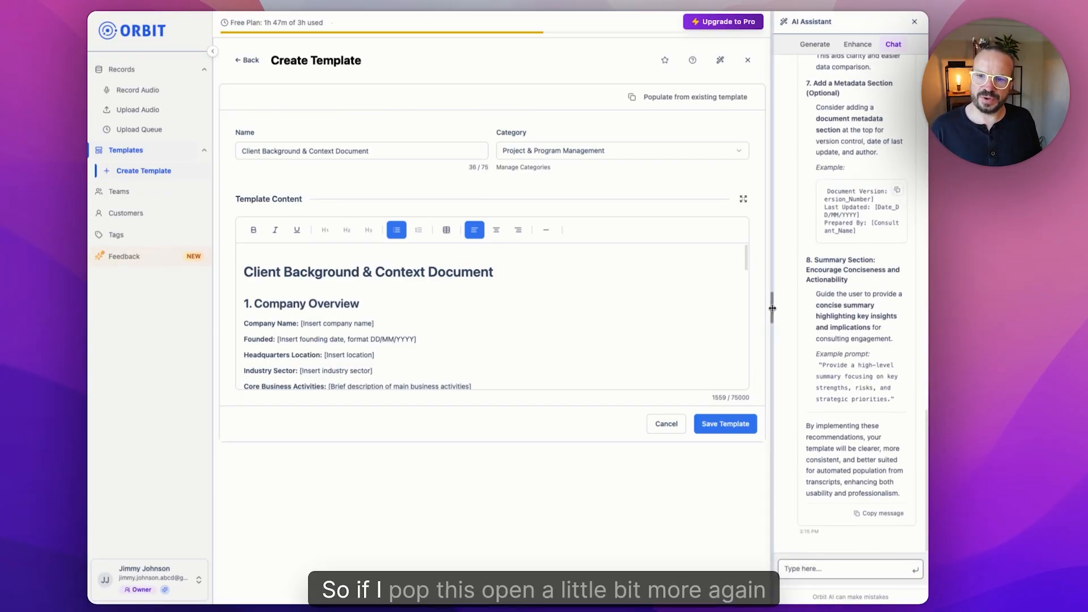
- Widen the AI Assistant and read its recommendations on section numbering, fixed instructions versus placeholders, and placeholder naming
drag(772, 307, 683, 306)
scroll(809, 286, up, 4)
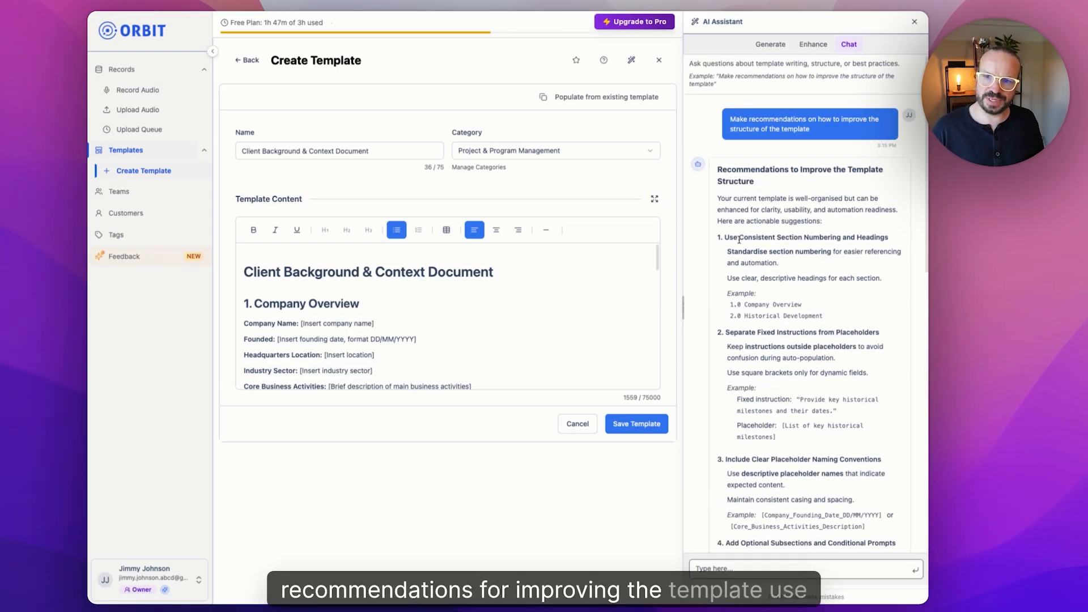
drag(729, 238, 831, 239)
click(832, 240)
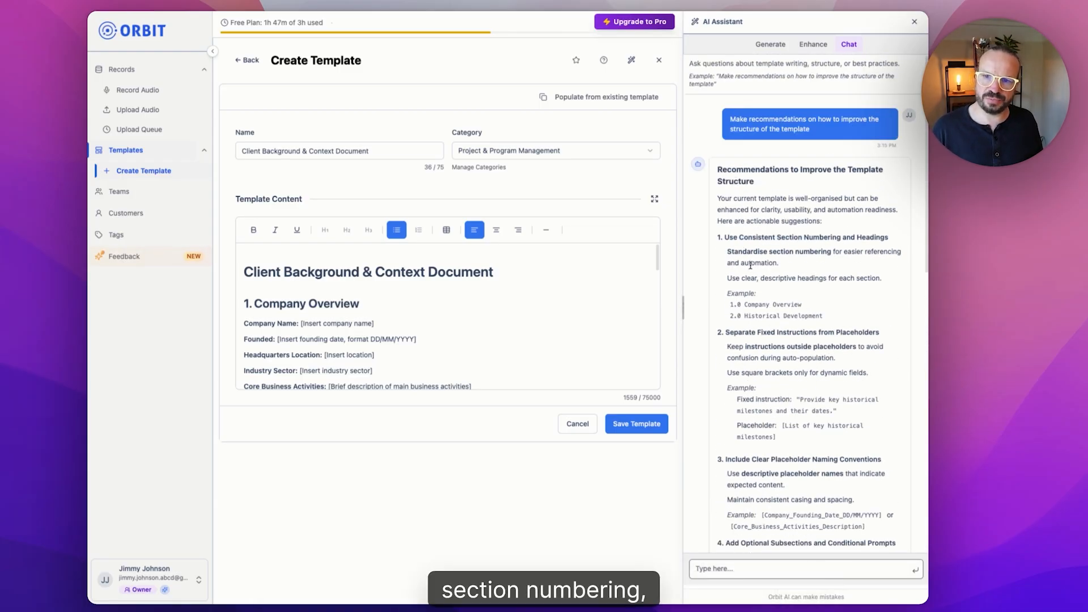
scroll(819, 248, down, 1)
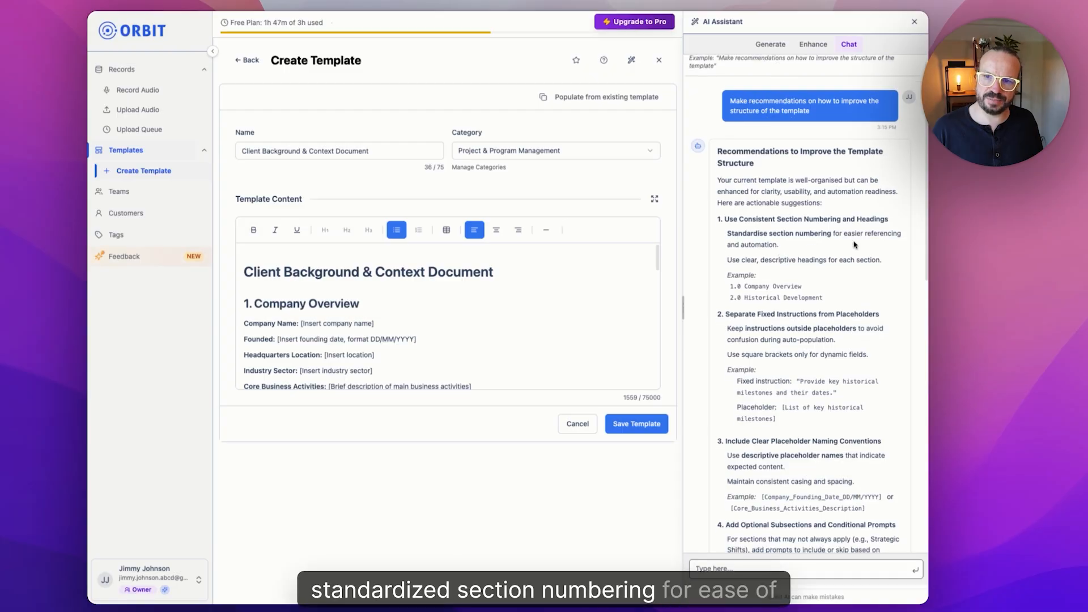
scroll(771, 252, down, 3)
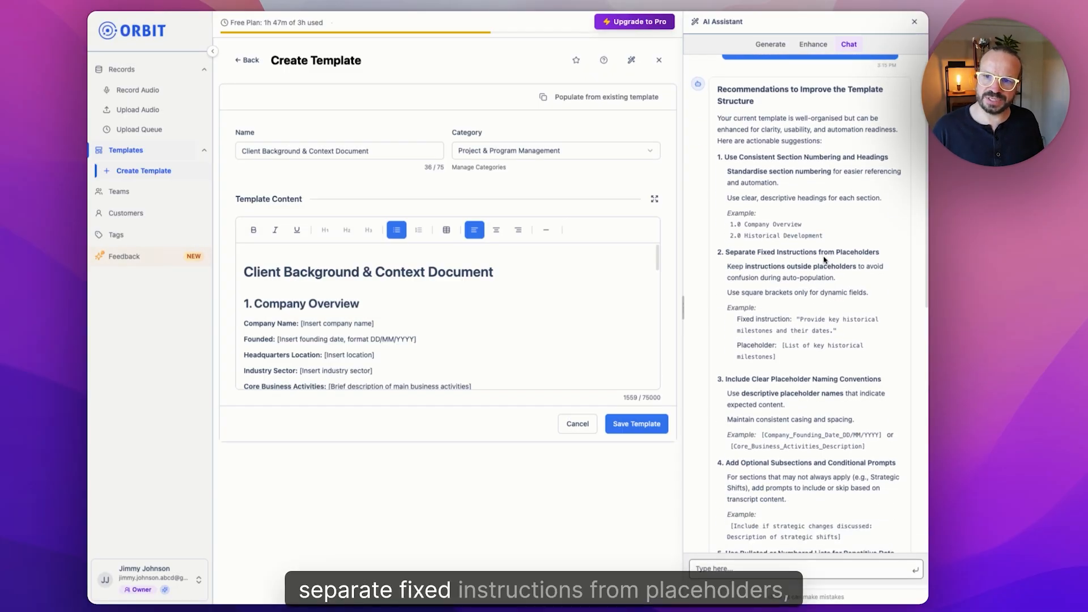
drag(841, 254, 764, 253)
scroll(822, 340, down, 3)
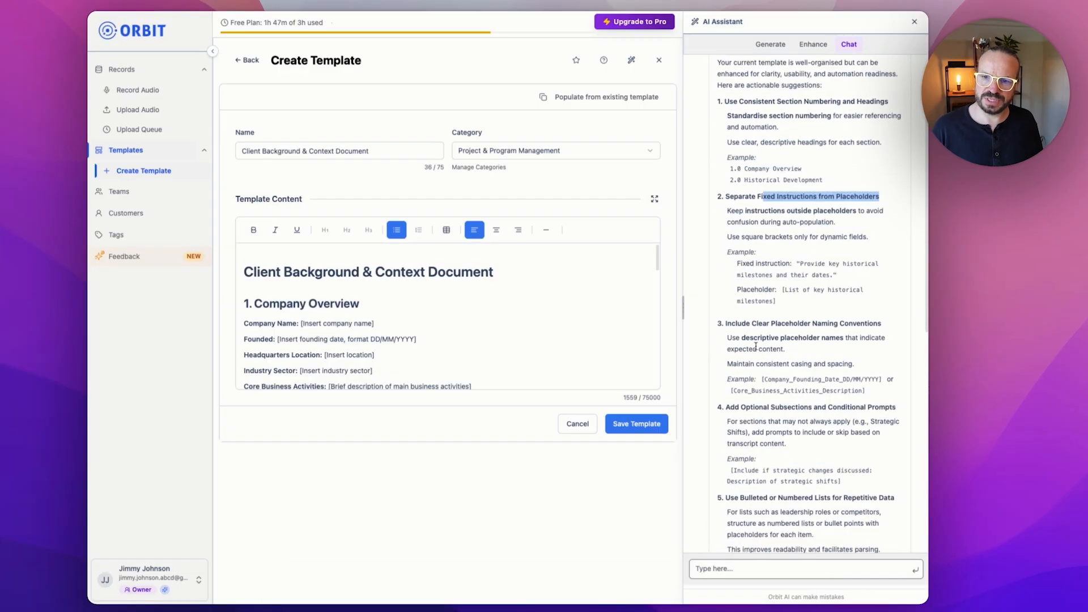
drag(890, 324, 782, 323)
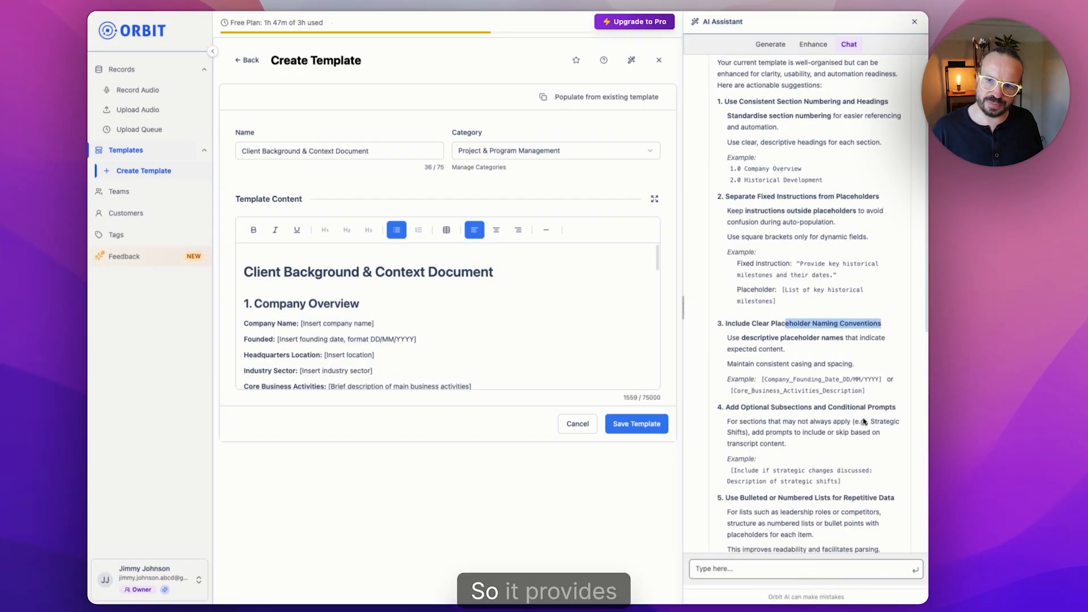
- Review the remaining AI recommendations, from optional subsections through tables and metadata to the summary section
scroll(817, 372, down, 5)
scroll(794, 379, down, 4)
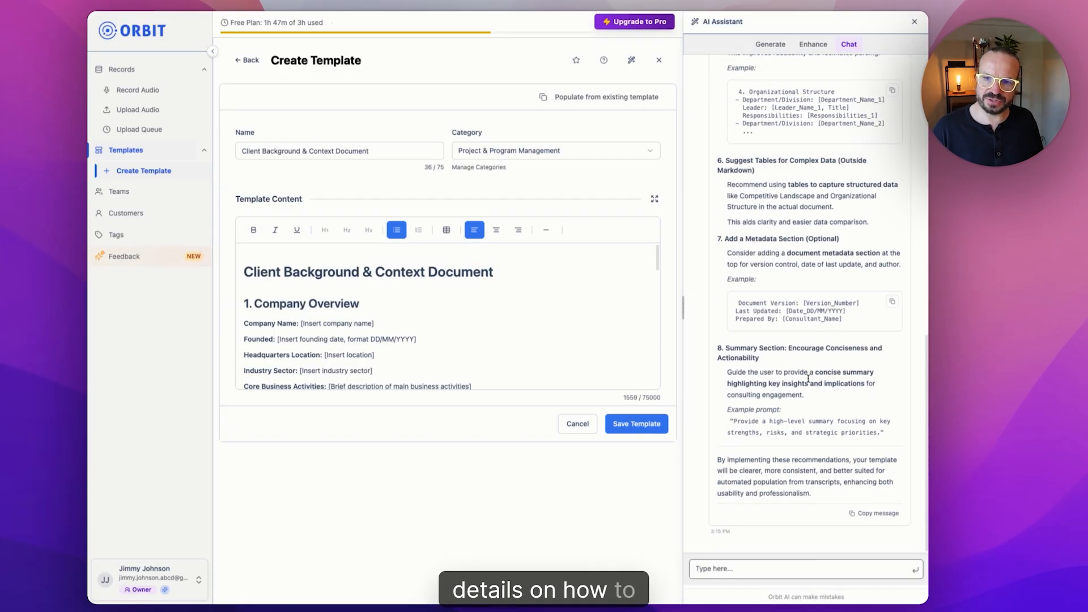
scroll(810, 351, up, 6)
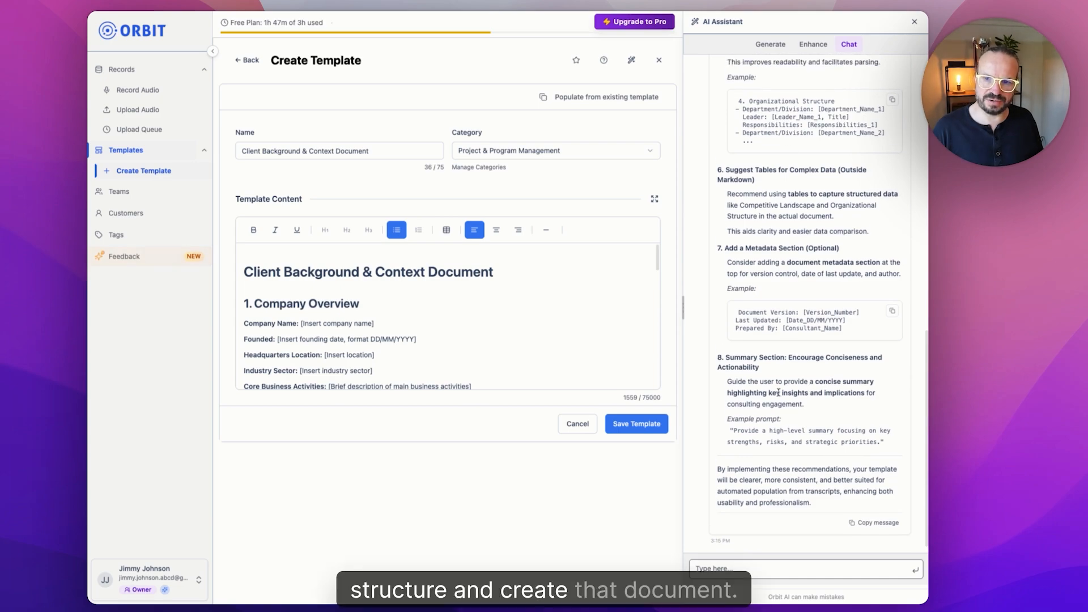
scroll(809, 349, up, 6)
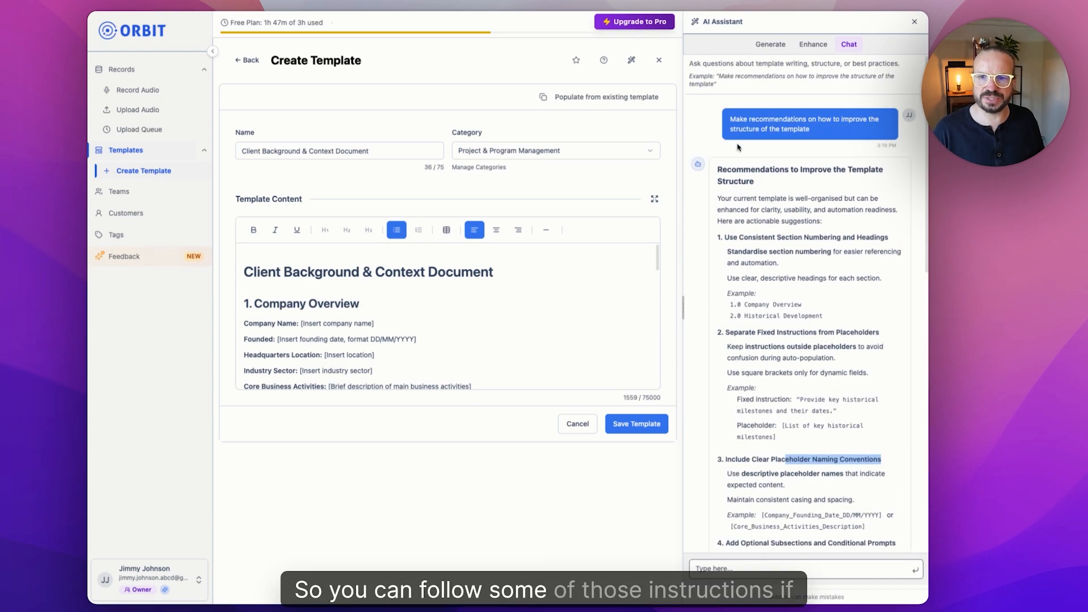
scroll(802, 448, down, 9)
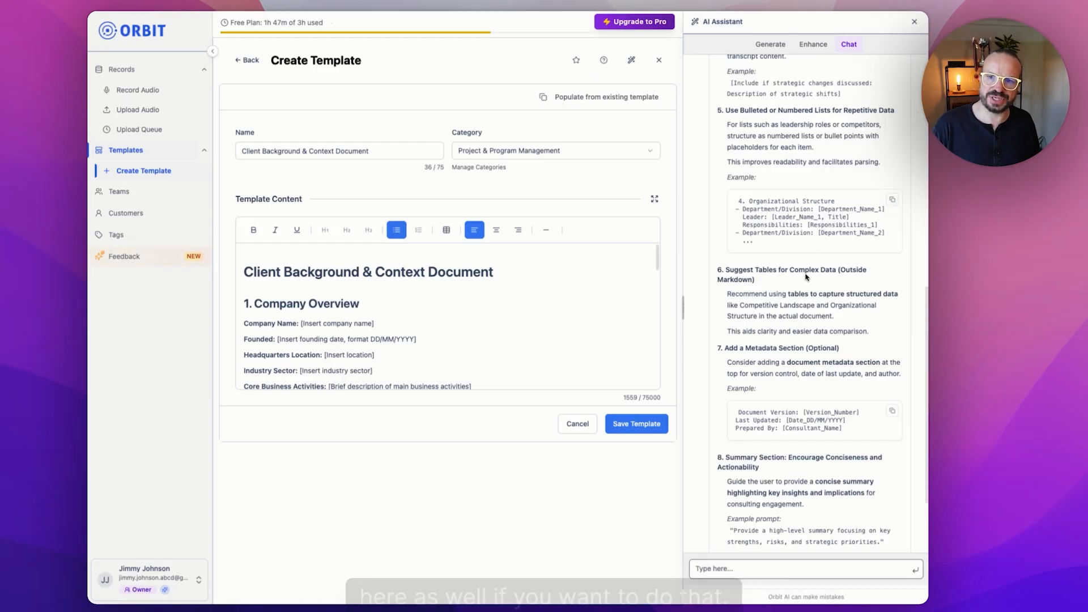
scroll(804, 428, down, 3)
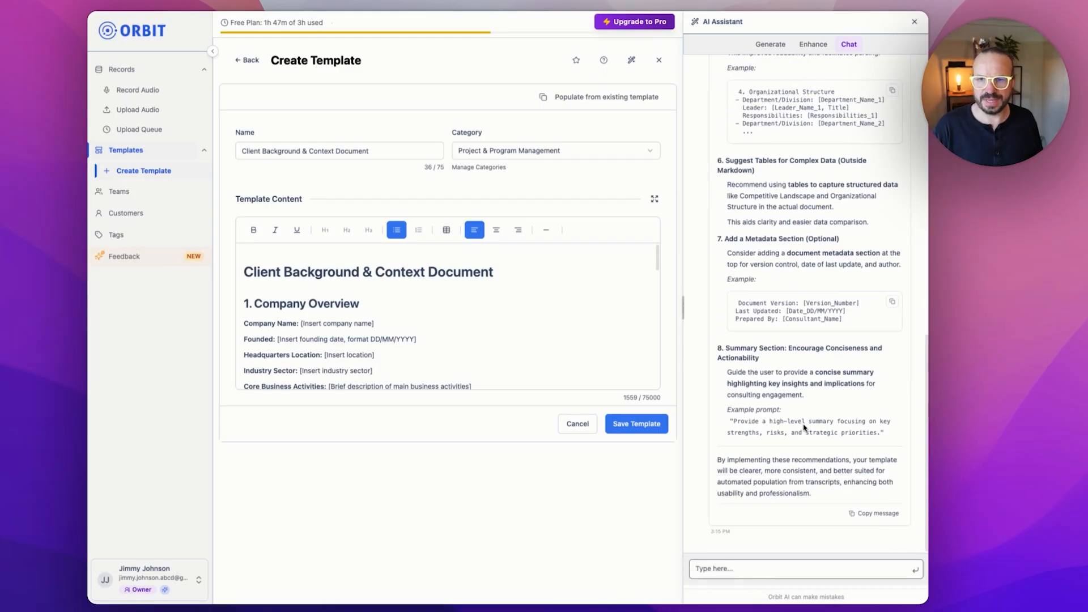
scroll(805, 428, up, 10)
- Return the AI Assistant to Generate mode and mark the Client Background & Context Document template as a favourite
click(771, 44)
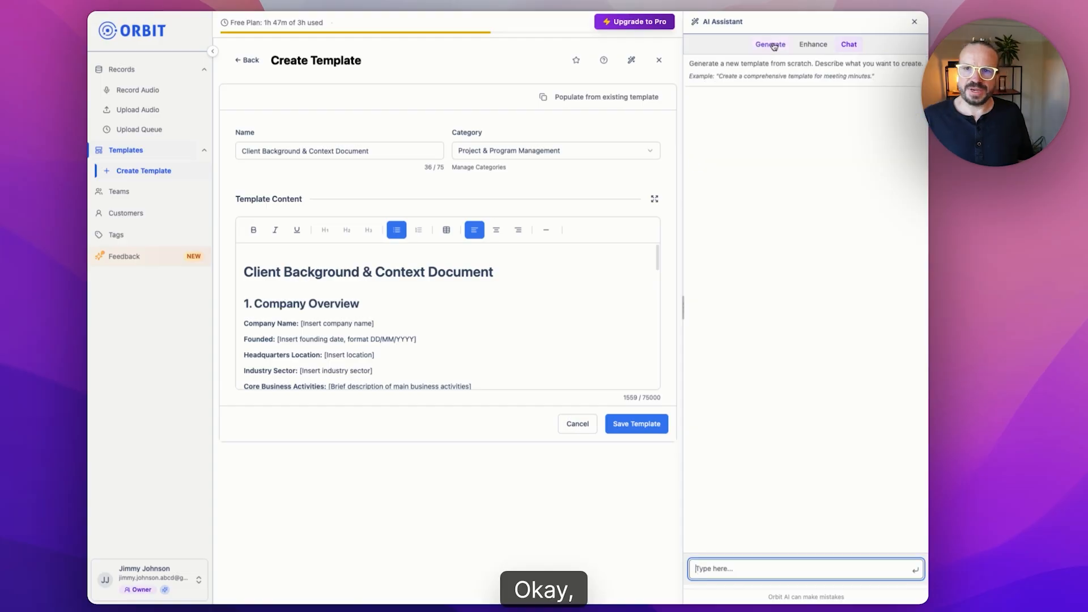
click(590, 567)
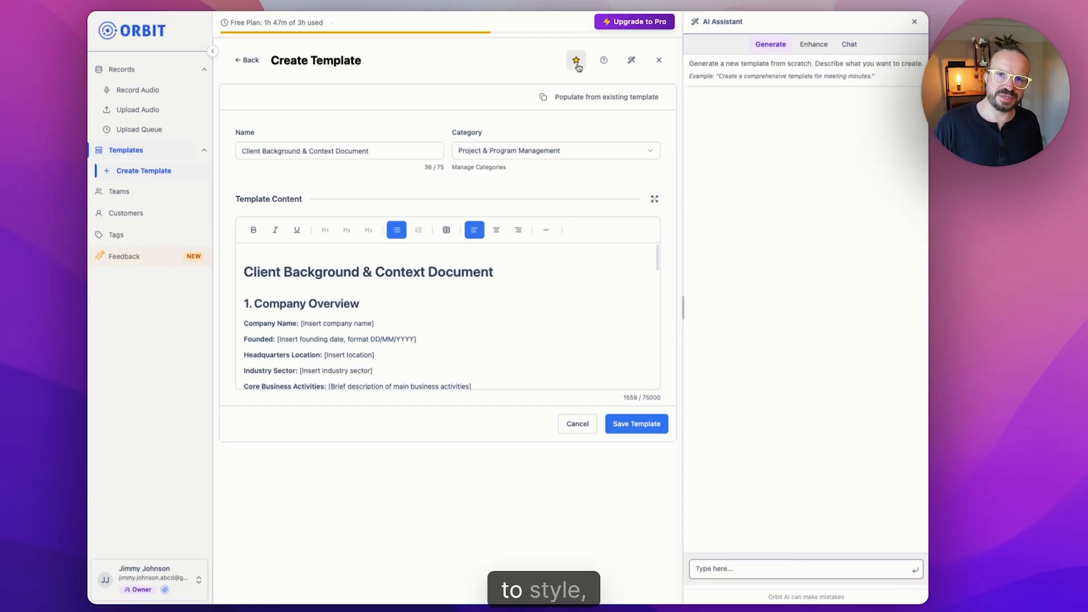
click(576, 61)
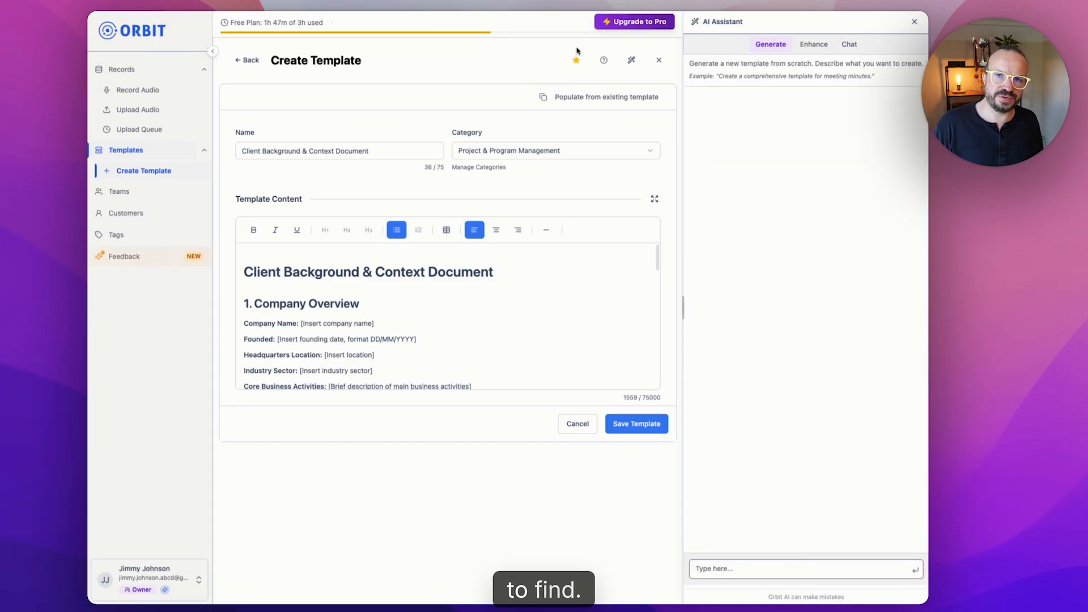
- Rename the template as "Client Background & Context Document New" and save it
click(405, 142)
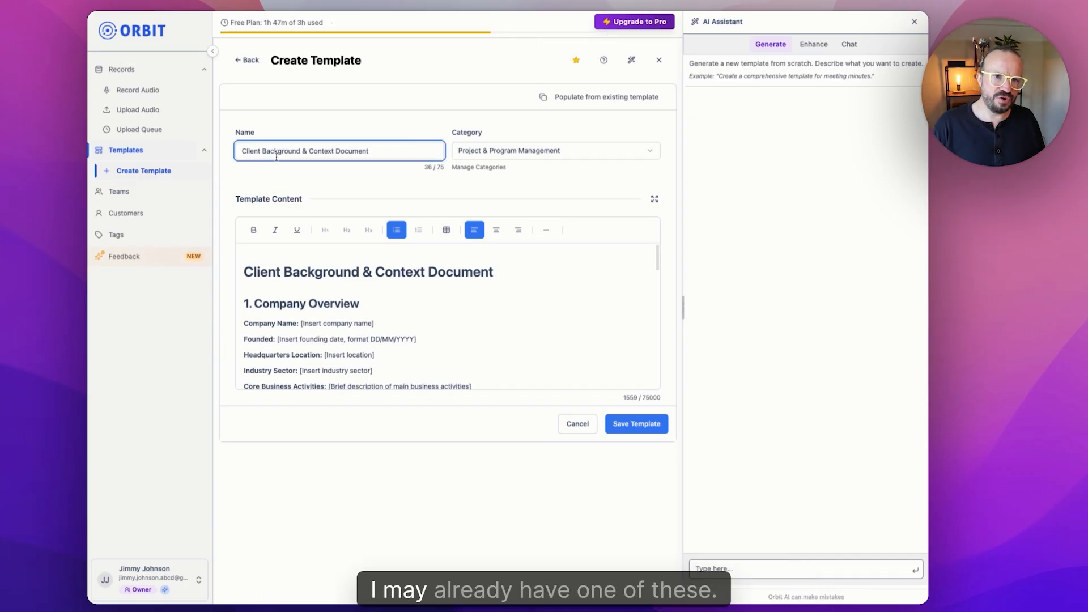
text(New)
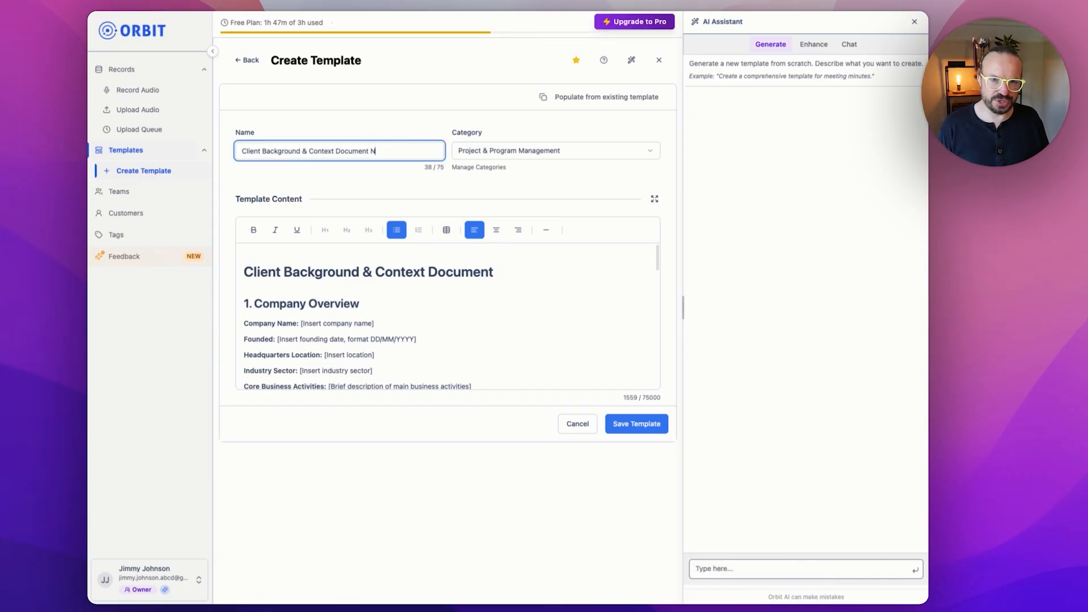
click(662, 433)
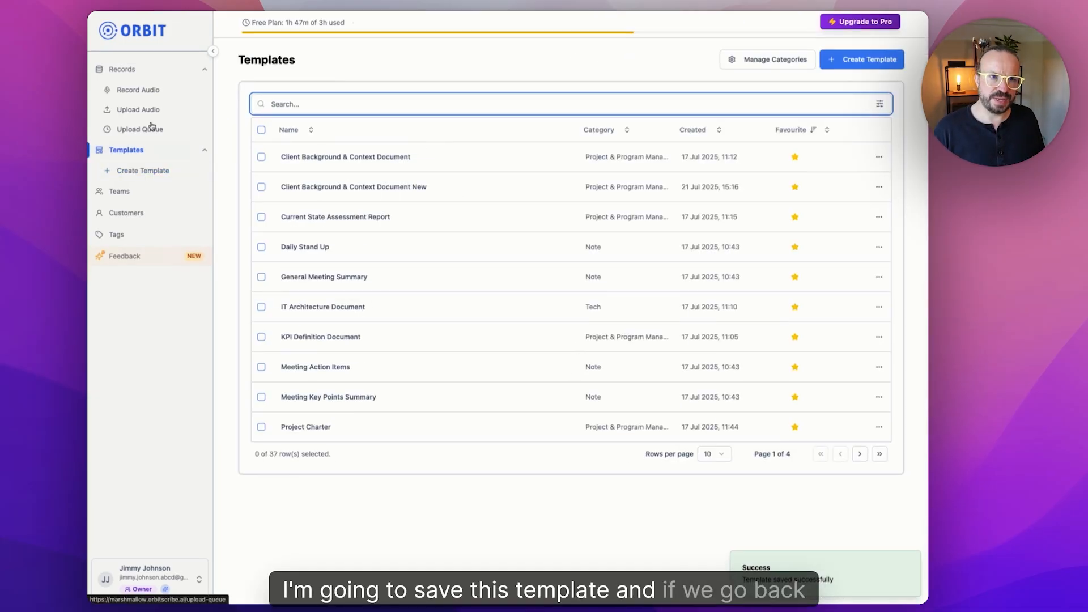
- Open the Product Launch Kick Off record and start adding a document to it
click(123, 70)
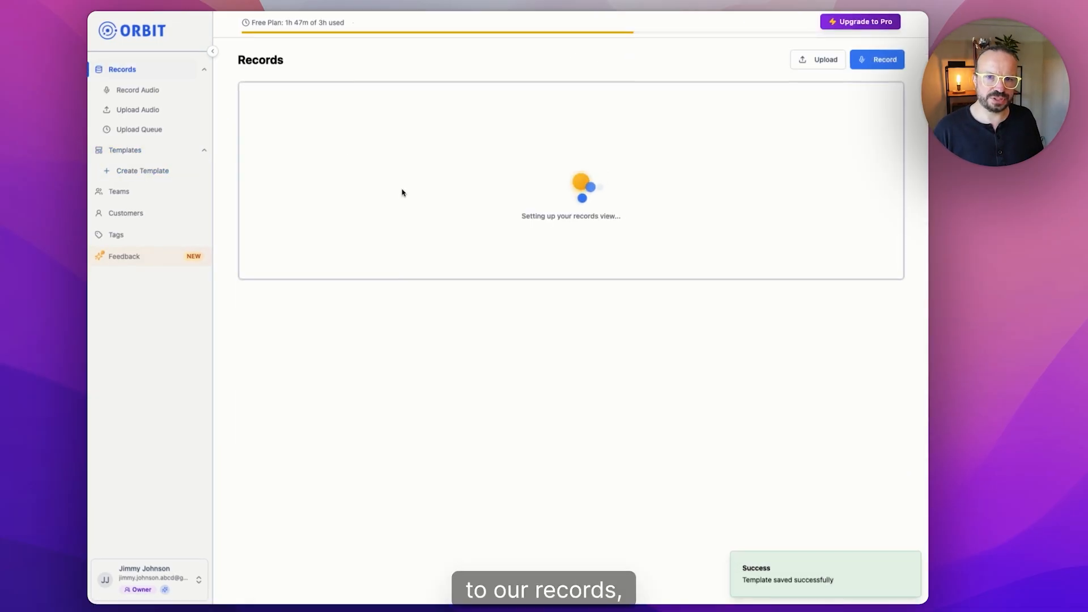
click(369, 161)
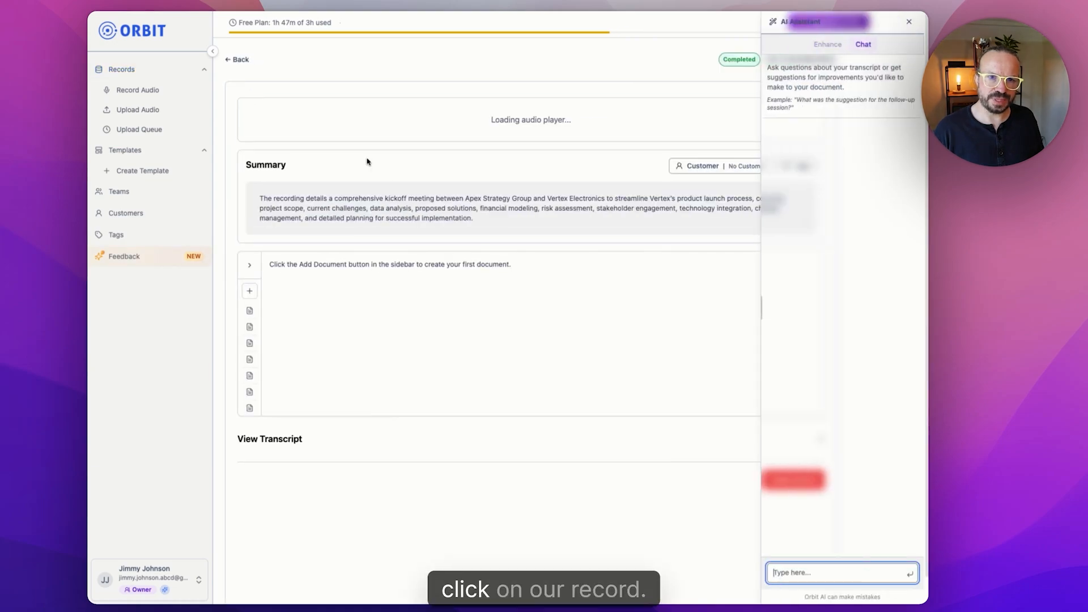
click(250, 290)
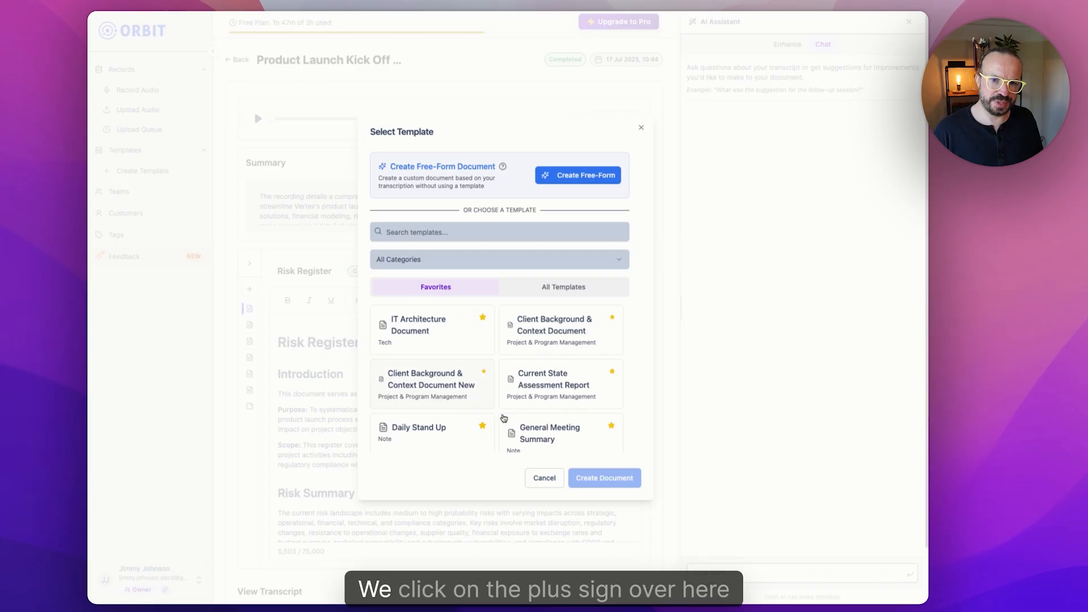
click(544, 478)
click(249, 289)
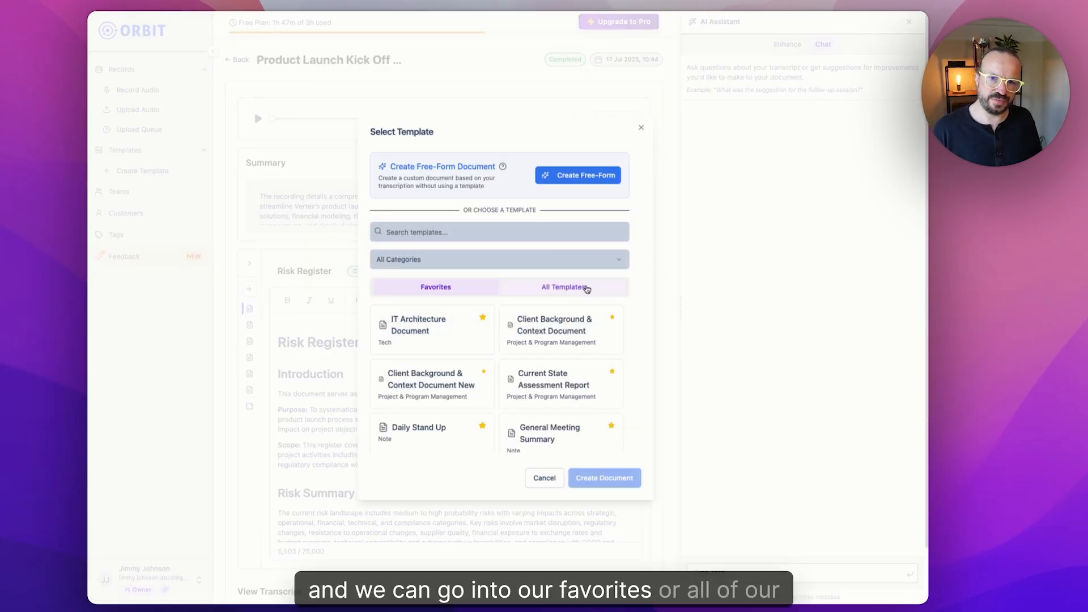
- Search the favourite templates for "client" and create a document from the Client Background & Context Document New template
click(439, 234)
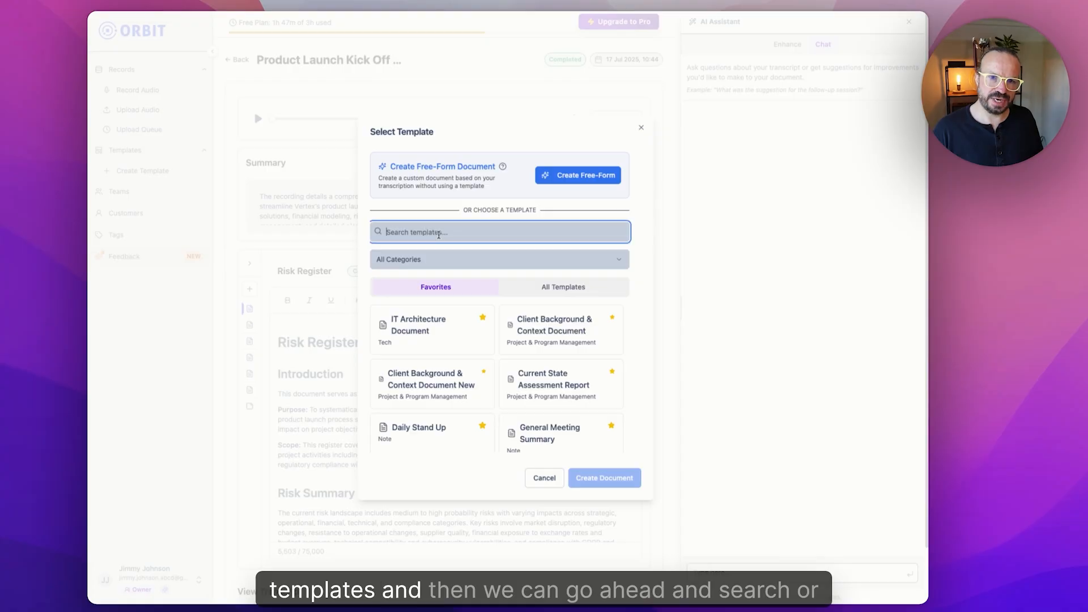
scroll(473, 343, down, 5)
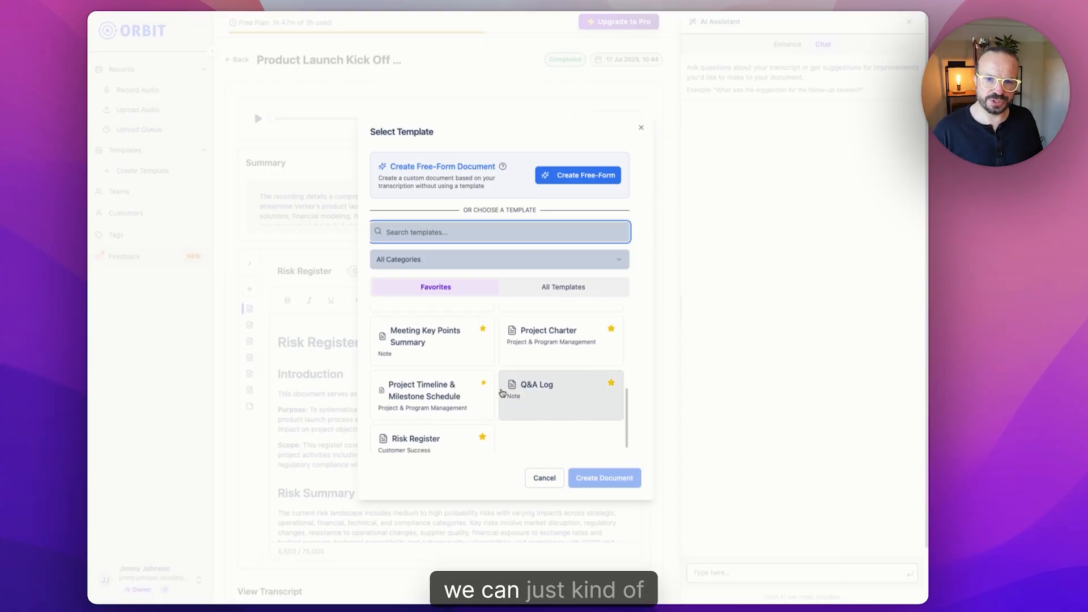
scroll(502, 390, up, 2)
scroll(502, 391, up, 3)
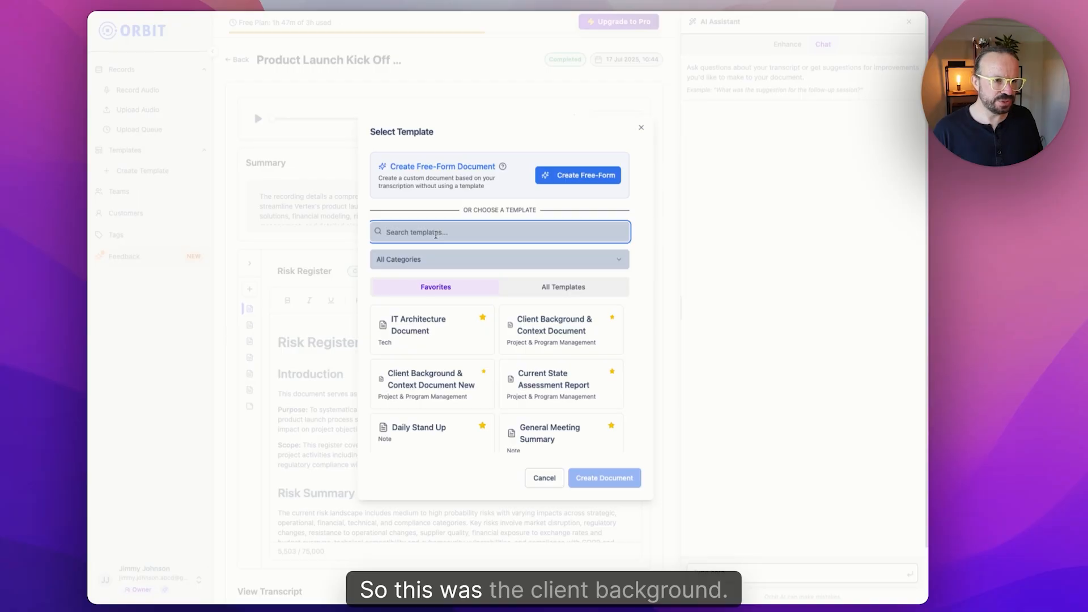
text(client)
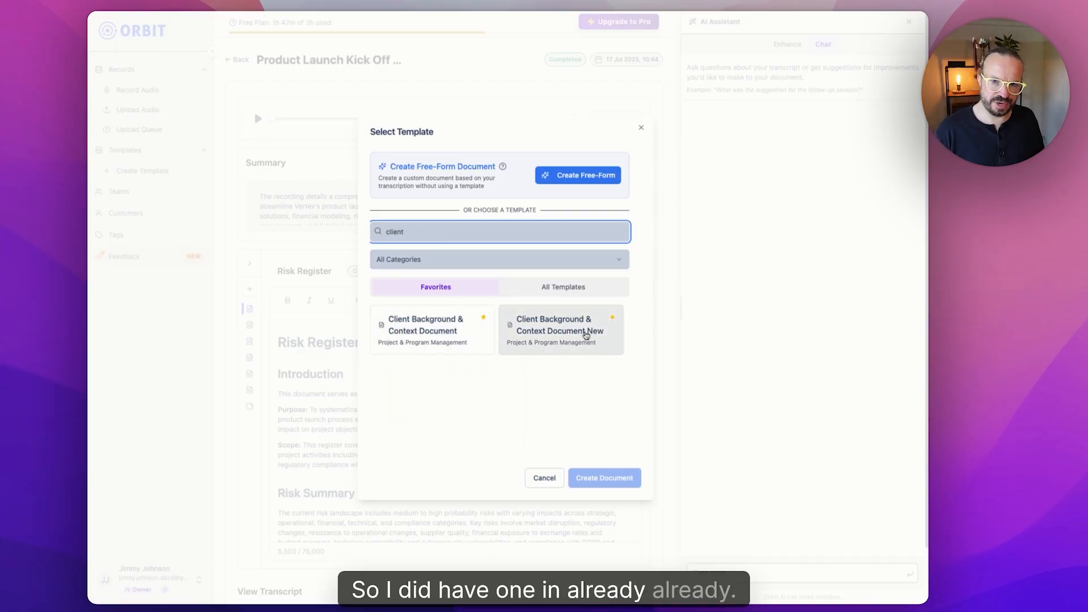
click(578, 329)
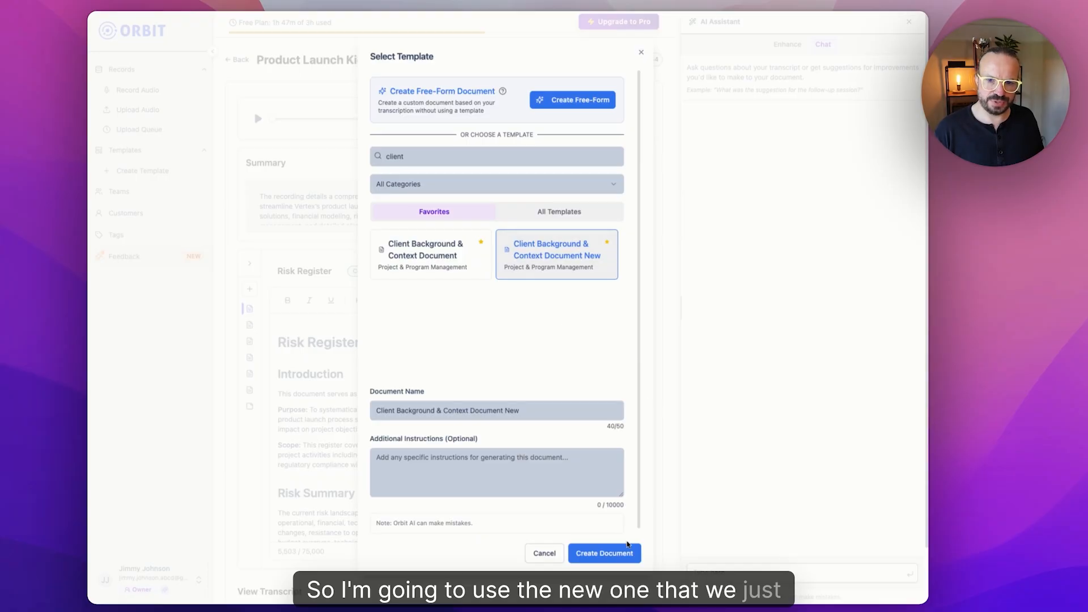
click(624, 553)
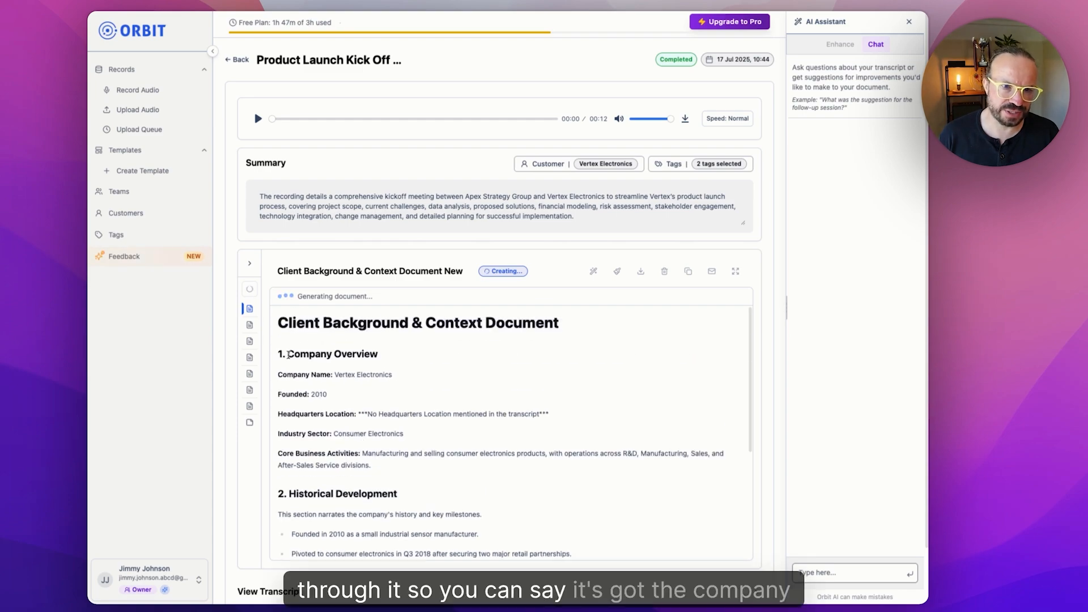
- Check the Company Overview section of the generated document, including the company name, founding date and headquarters location
drag(288, 354, 396, 375)
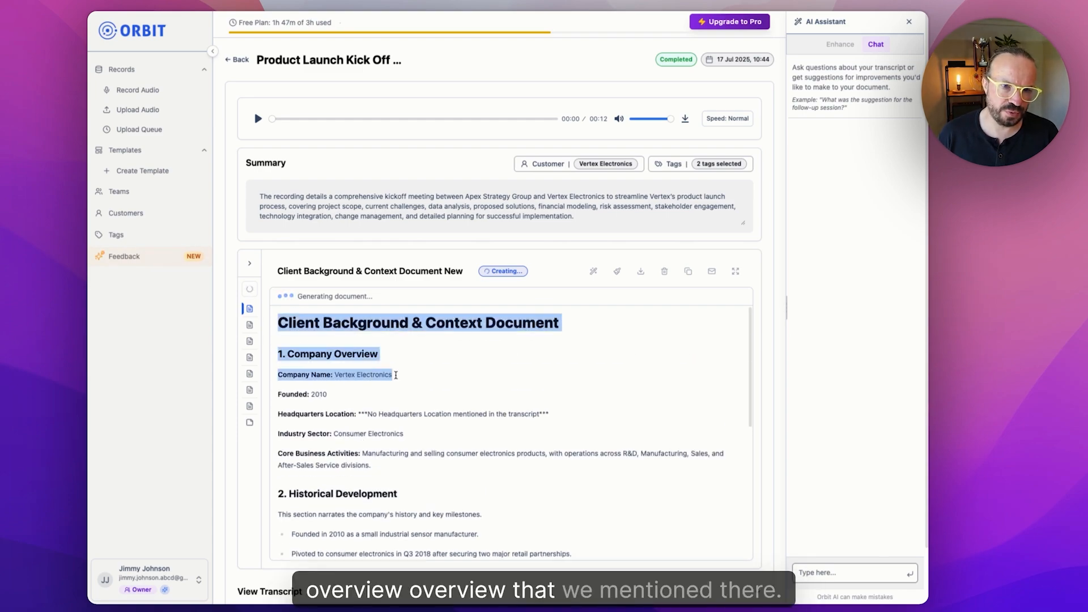
click(395, 375)
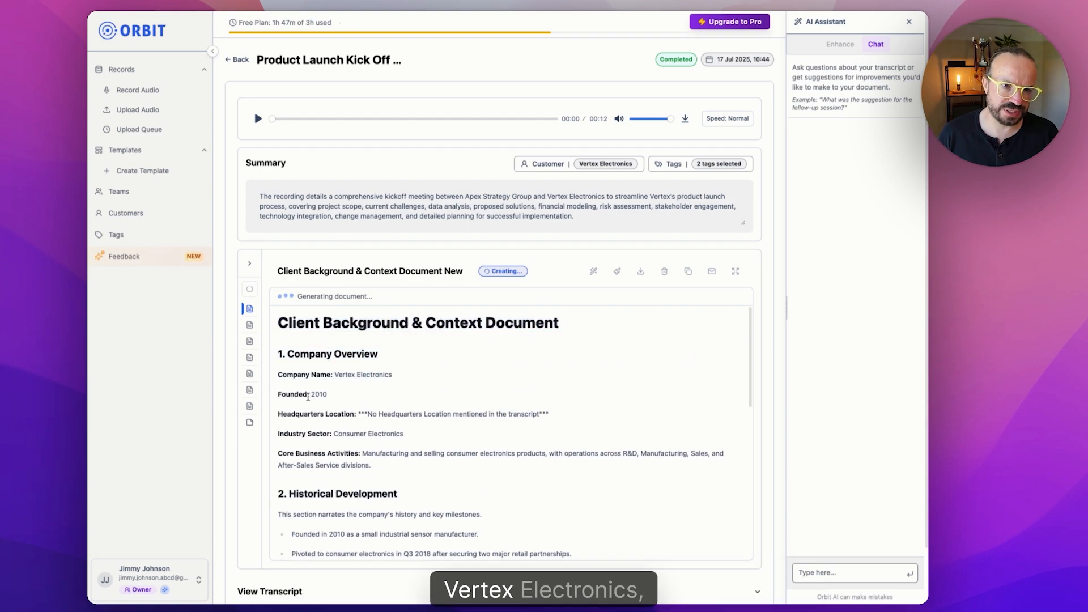
mouse_move(311, 396)
mouse_down()
mouse_move(328, 396)
mouse_move(317, 397)
mouse_up()
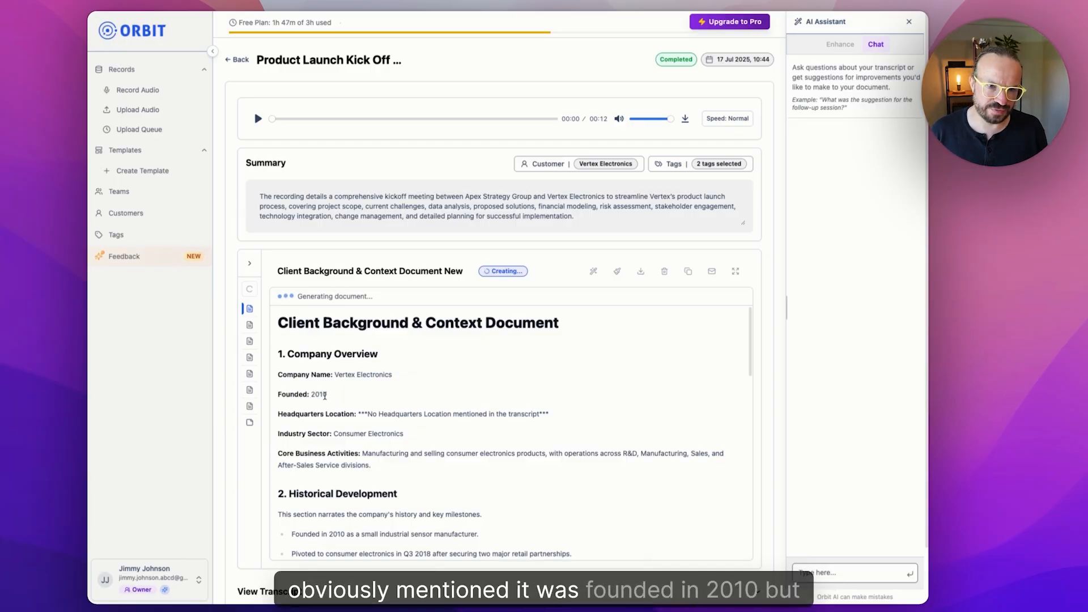
drag(553, 417, 388, 421)
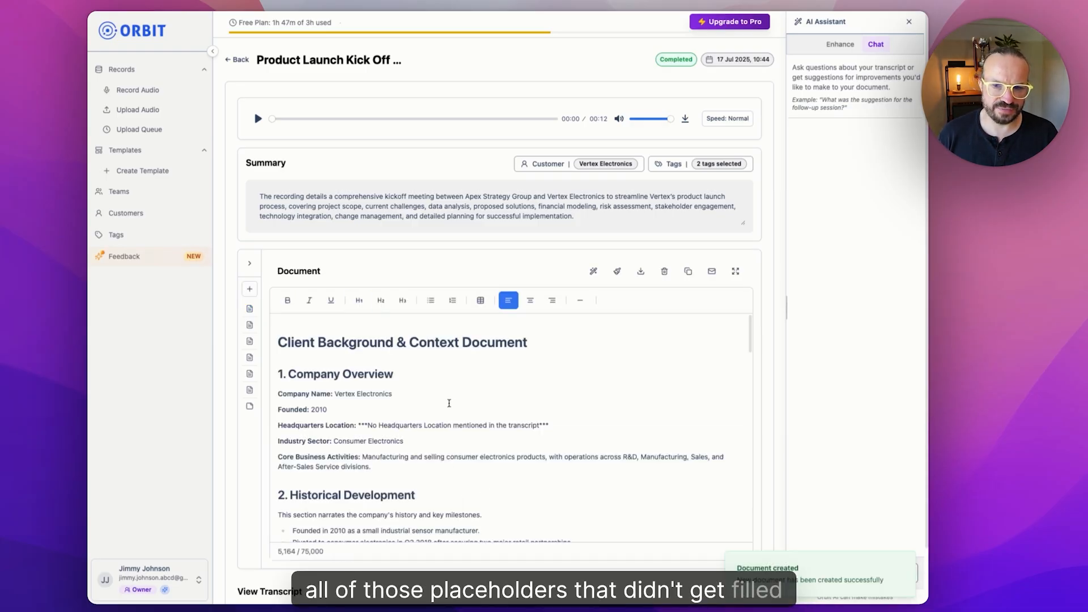
scroll(326, 439, down, 1)
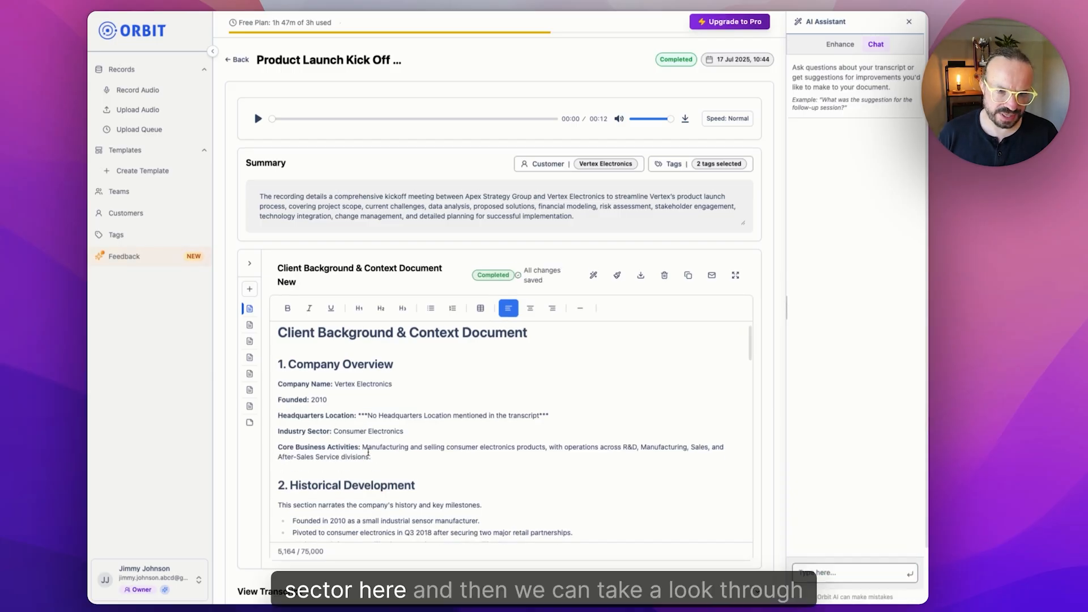
- Review the rest of the generated document, from Historical Development through Competitive Landscape and Recent Developments to the Summary
scroll(328, 436, down, 4)
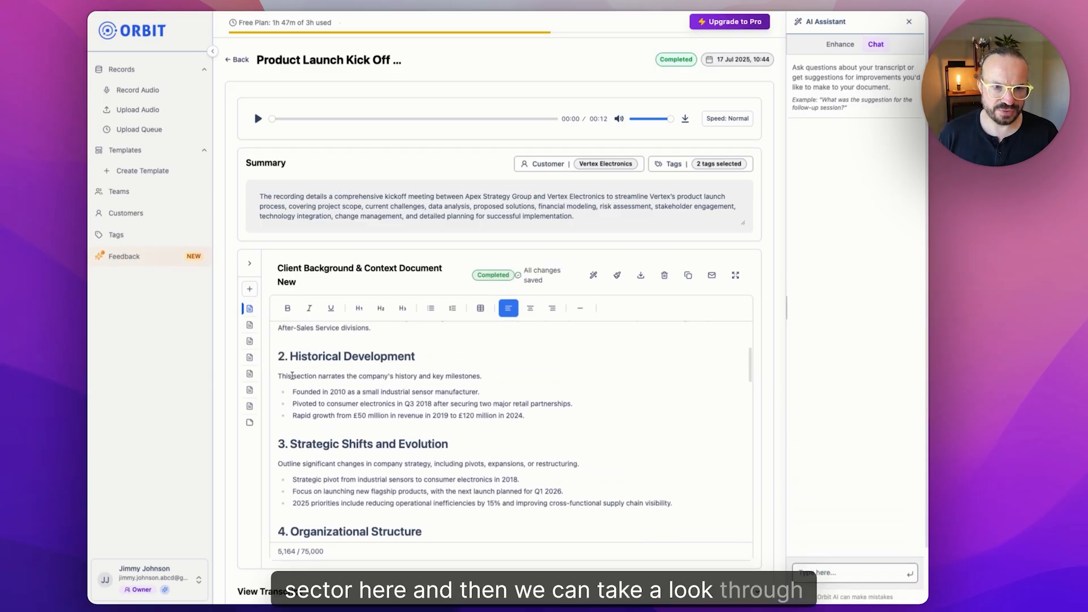
click(292, 379)
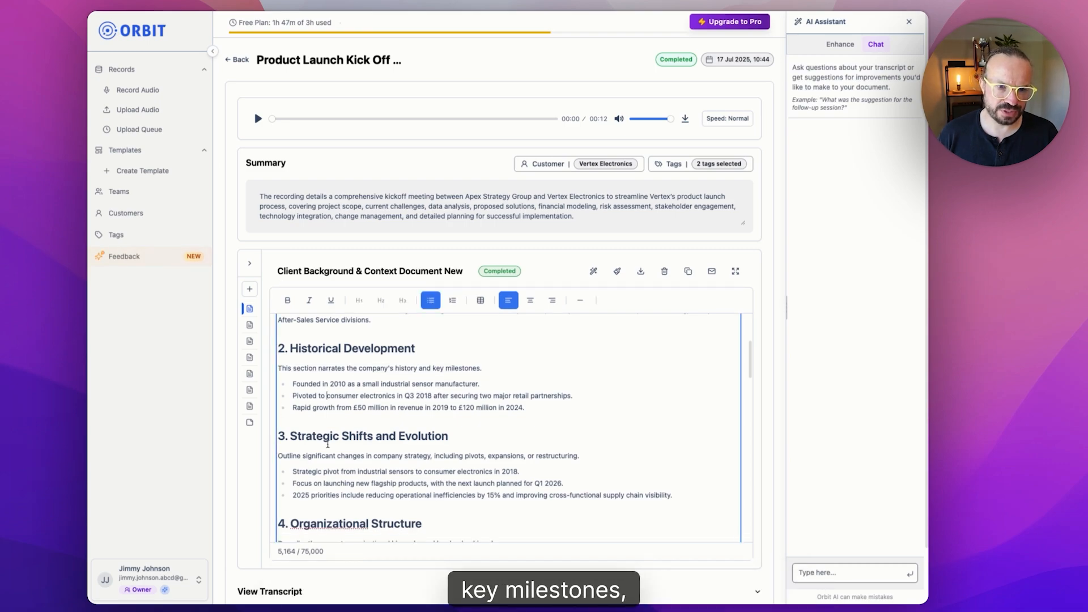
scroll(431, 470, down, 5)
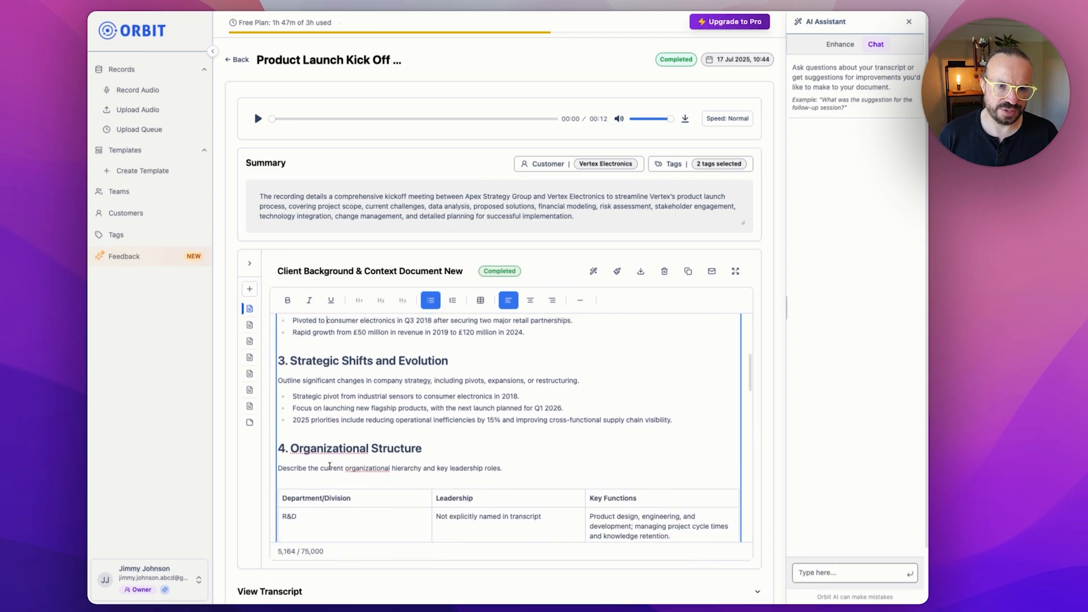
scroll(367, 457, down, 8)
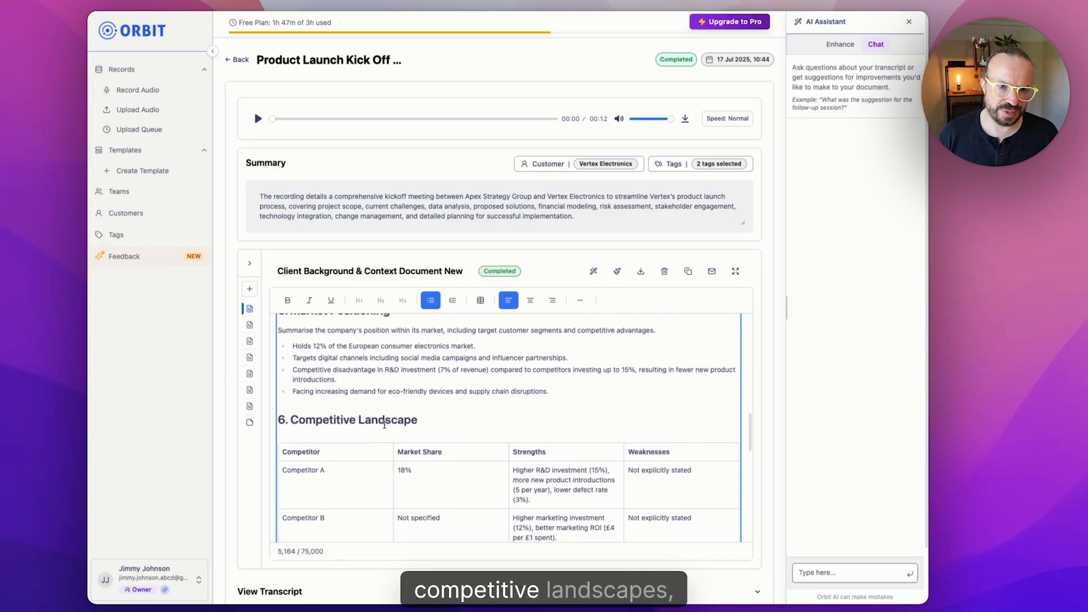
scroll(383, 428, down, 5)
scroll(385, 425, up, 3)
scroll(393, 426, down, 5)
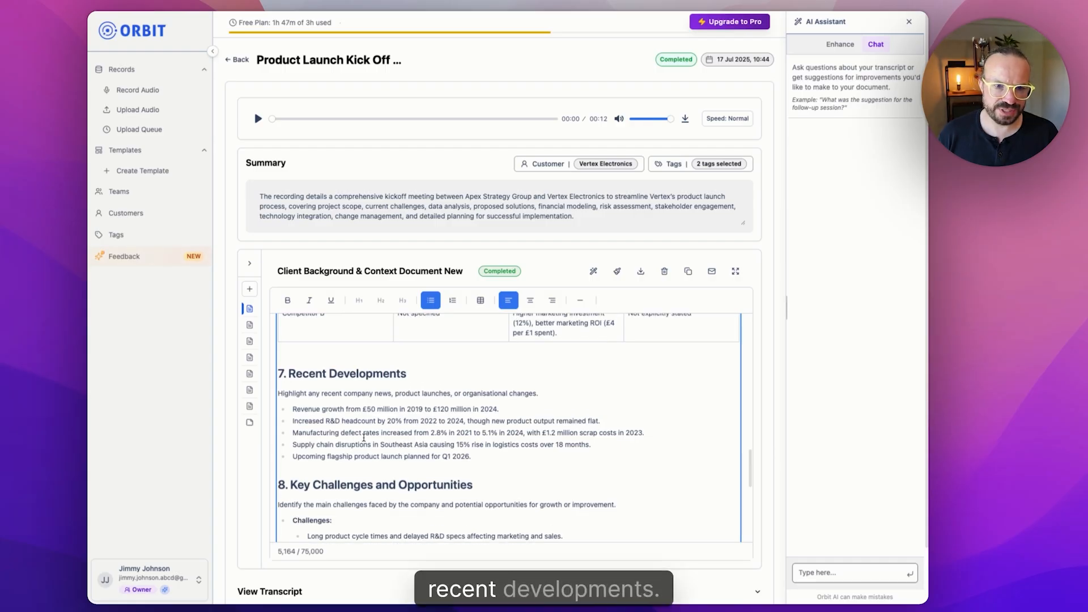
scroll(374, 445, down, 4)
scroll(359, 446, down, 6)
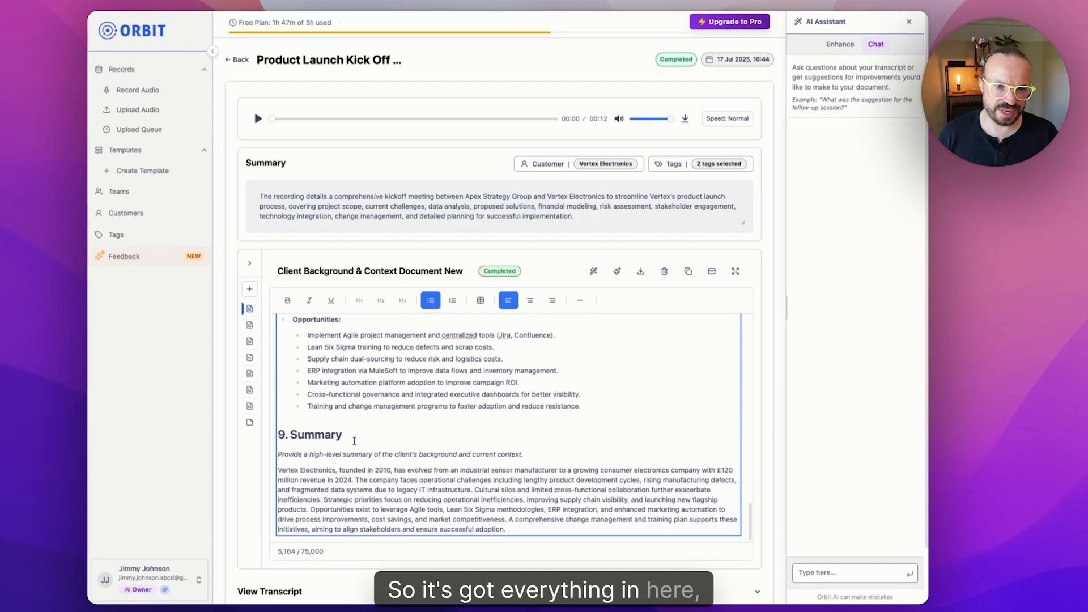
click(365, 470)
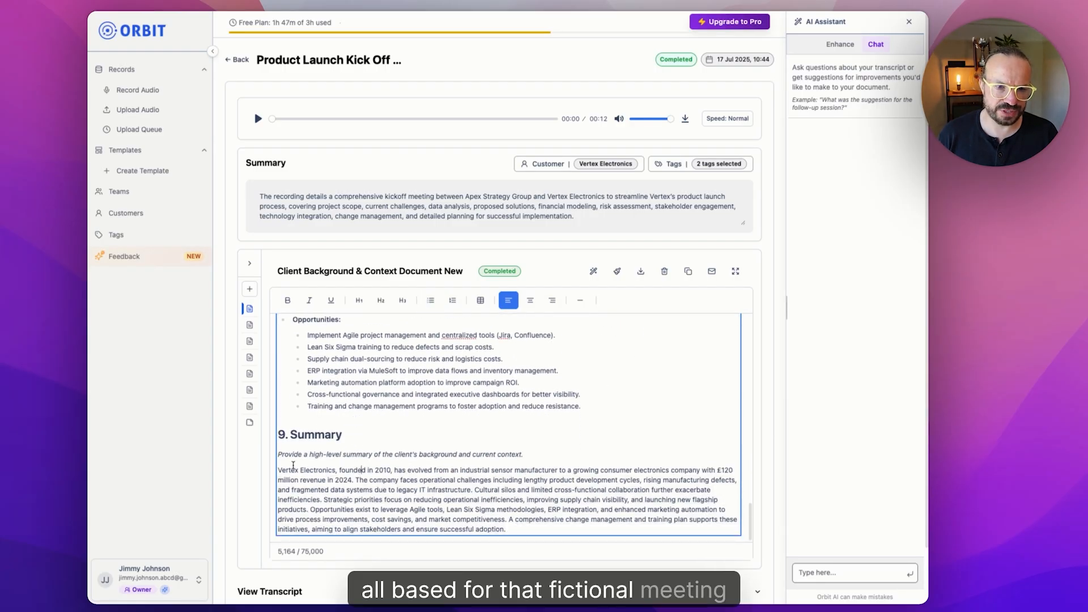